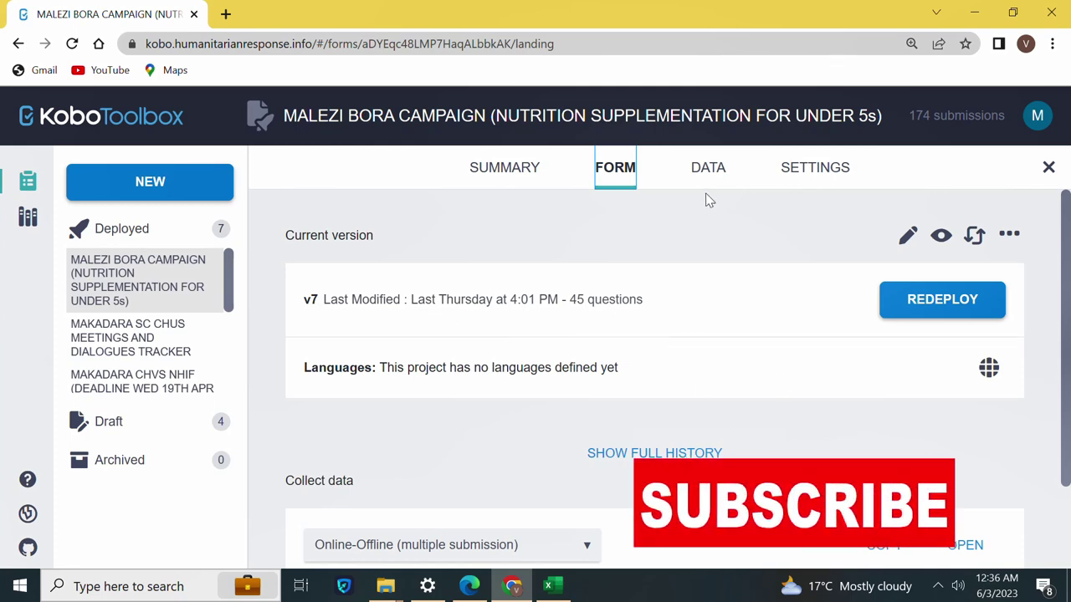
- Open the project's sharing settings and try to turn off public viewing of submissions, which fails
click(791, 173)
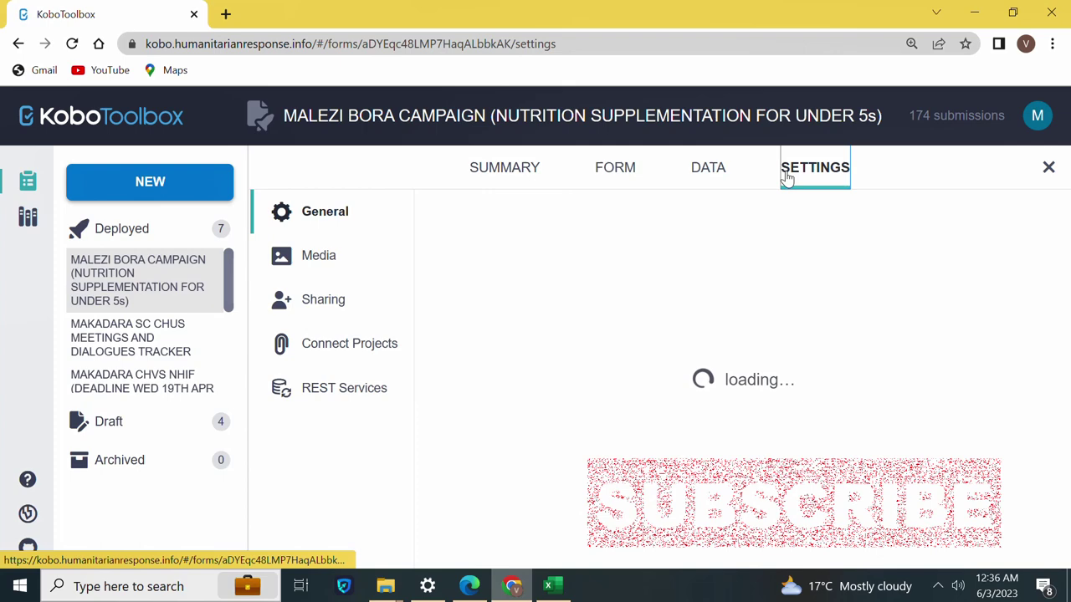
click(368, 301)
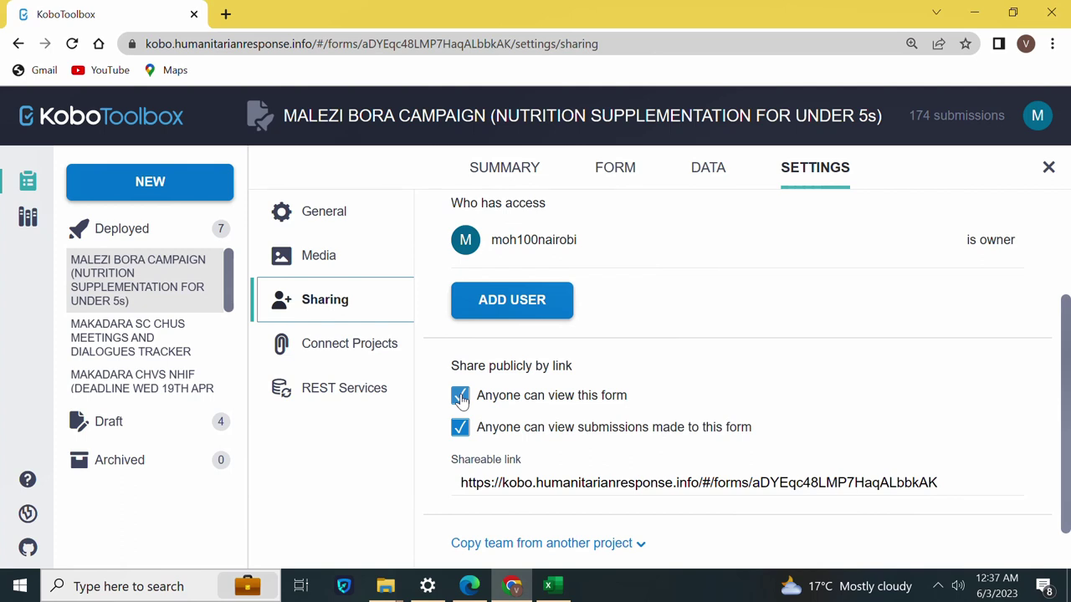
click(461, 430)
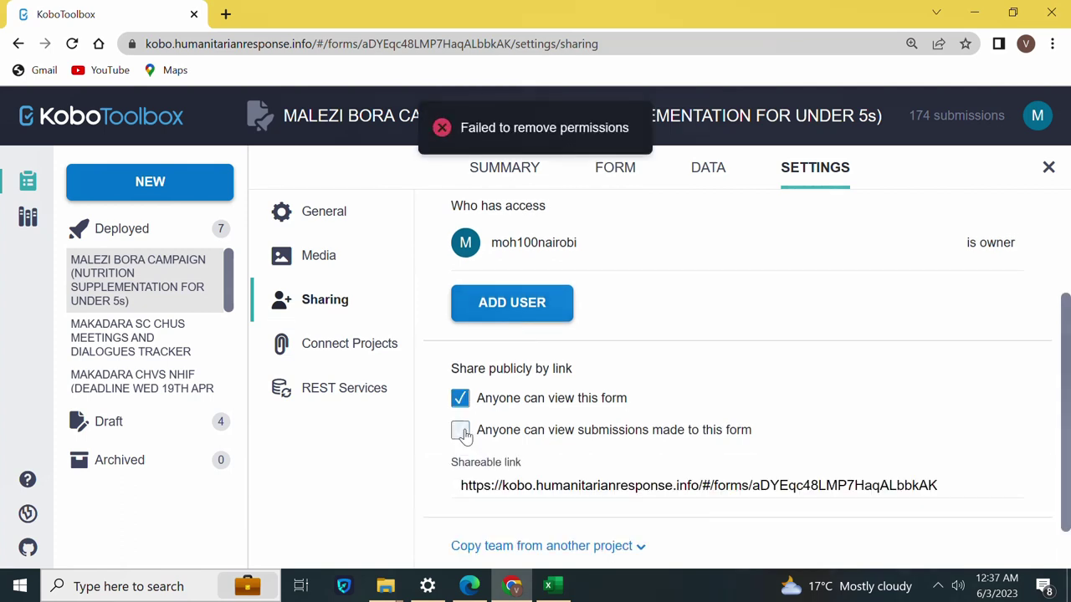
- Go to the project's data Downloads page, keeping XLS as the export type
click(617, 172)
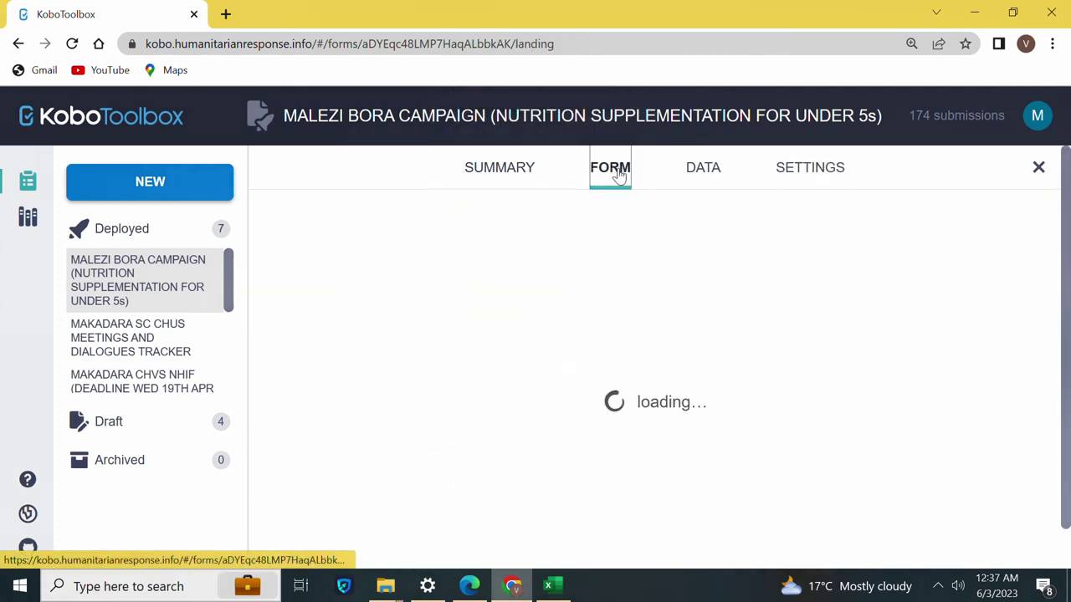
click(703, 167)
click(335, 344)
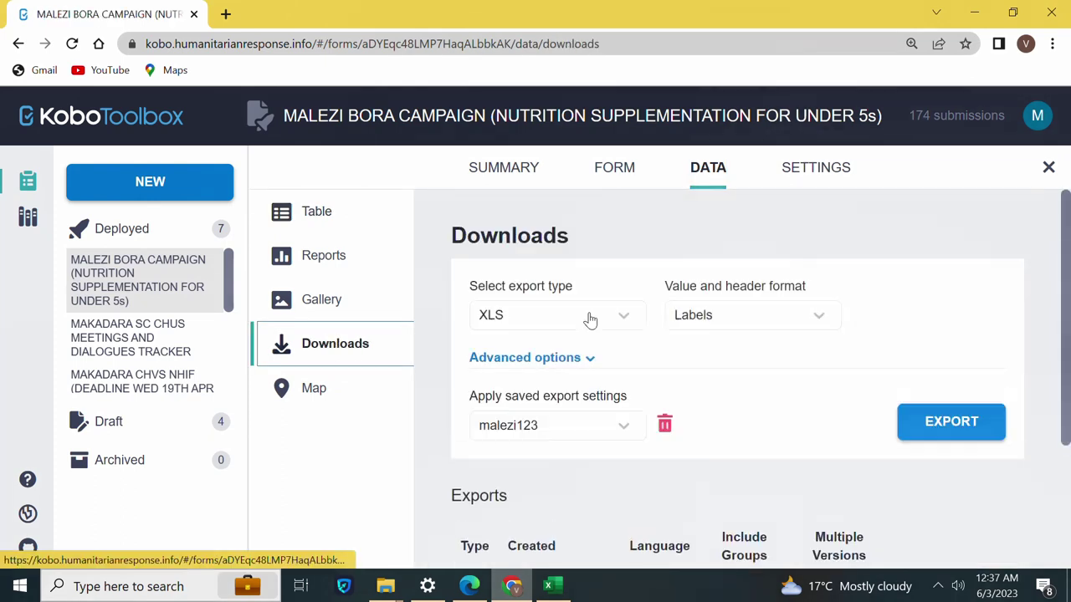
click(590, 318)
click(540, 361)
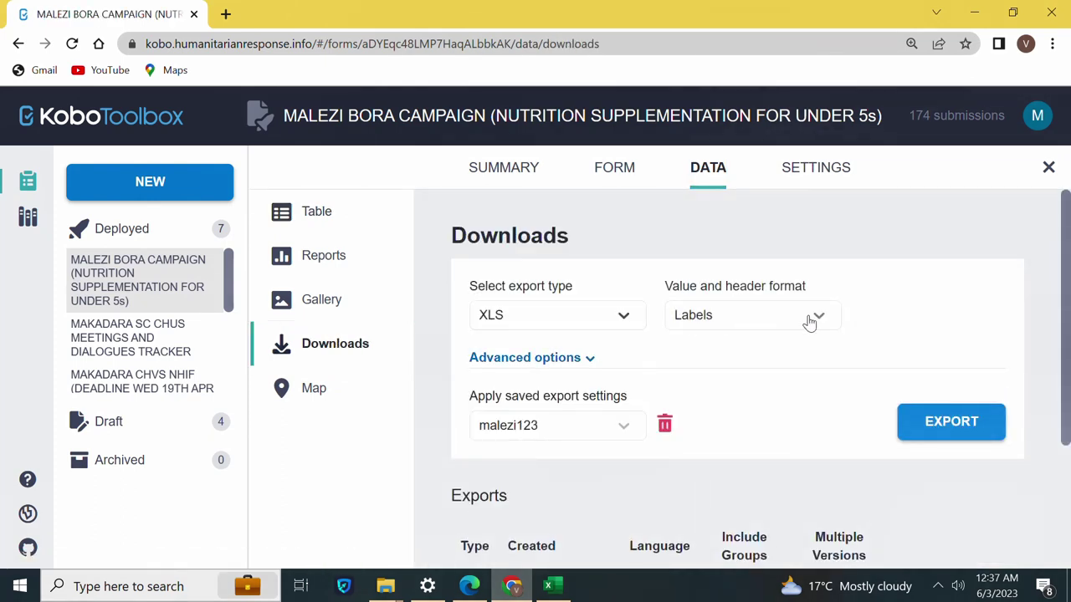
- Expand the advanced export options and check the Select Many export setting
scroll(542, 412, down, 1)
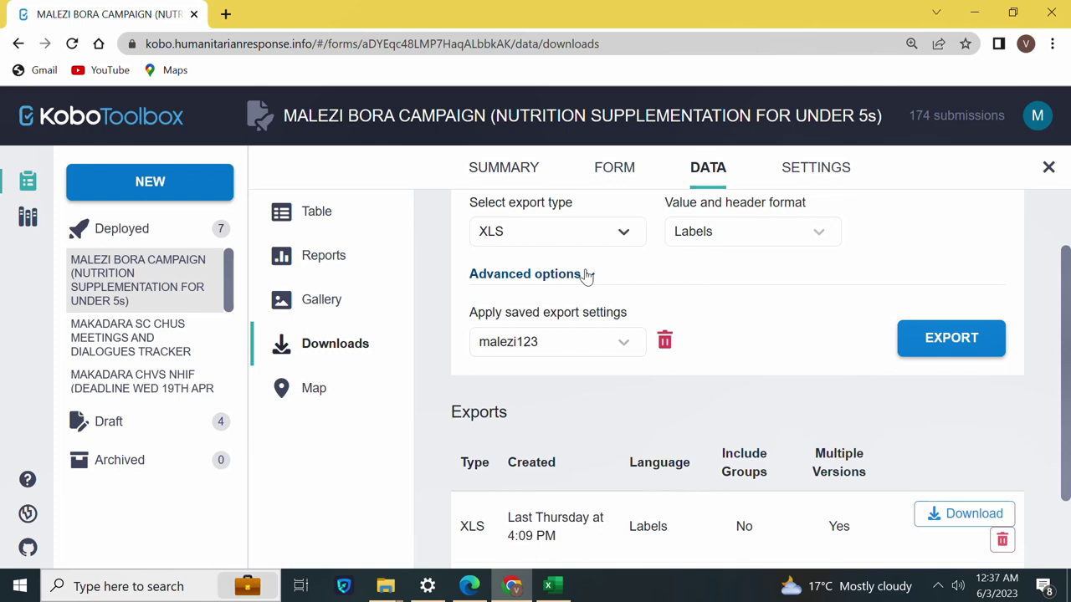
click(588, 274)
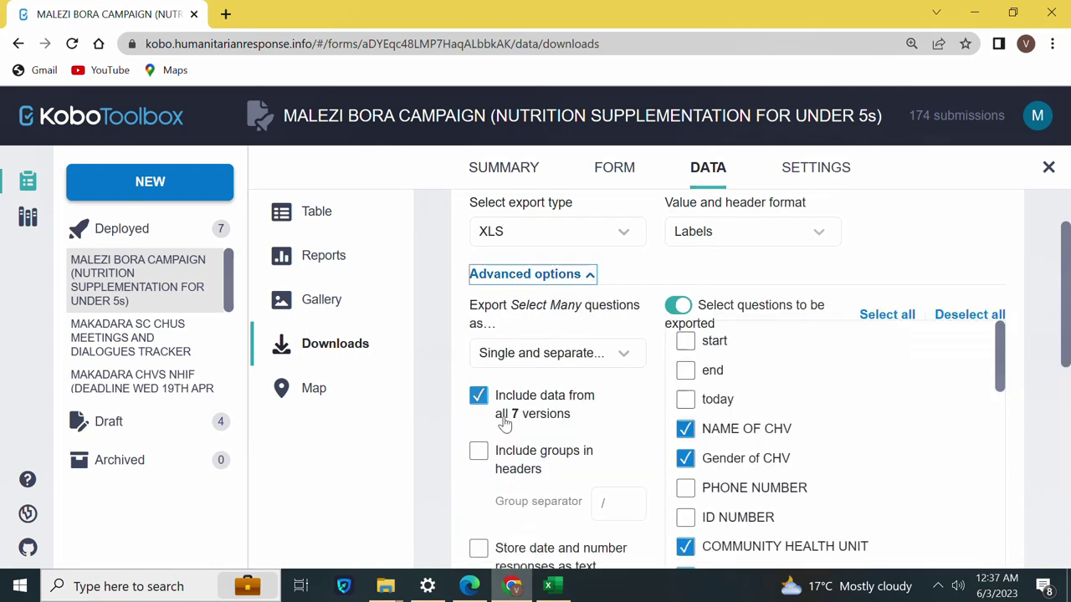
click(552, 352)
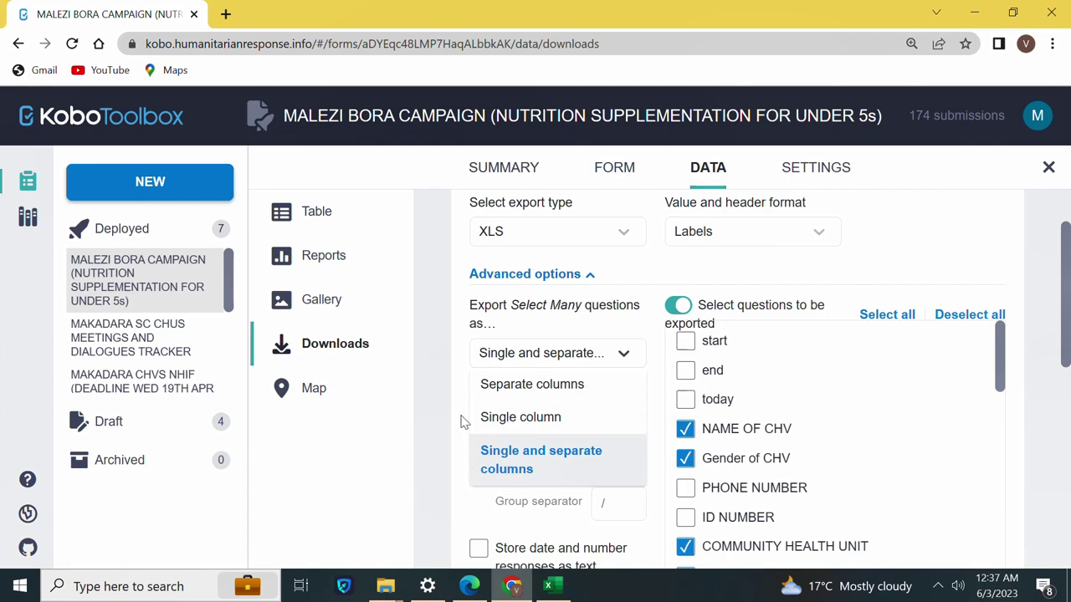
scroll(463, 420, down, 1)
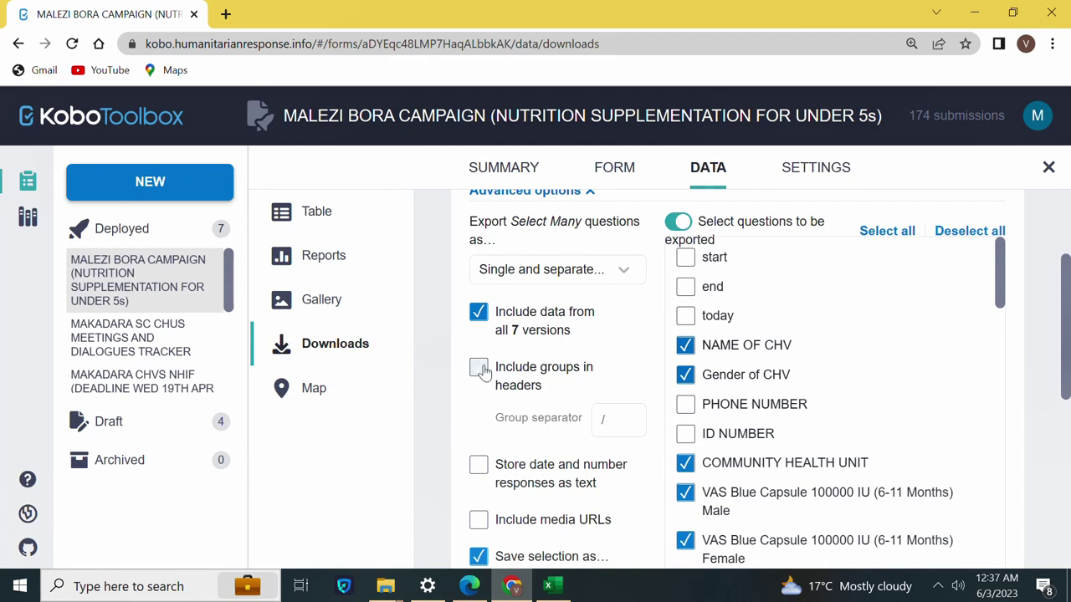
scroll(542, 393, down, 1)
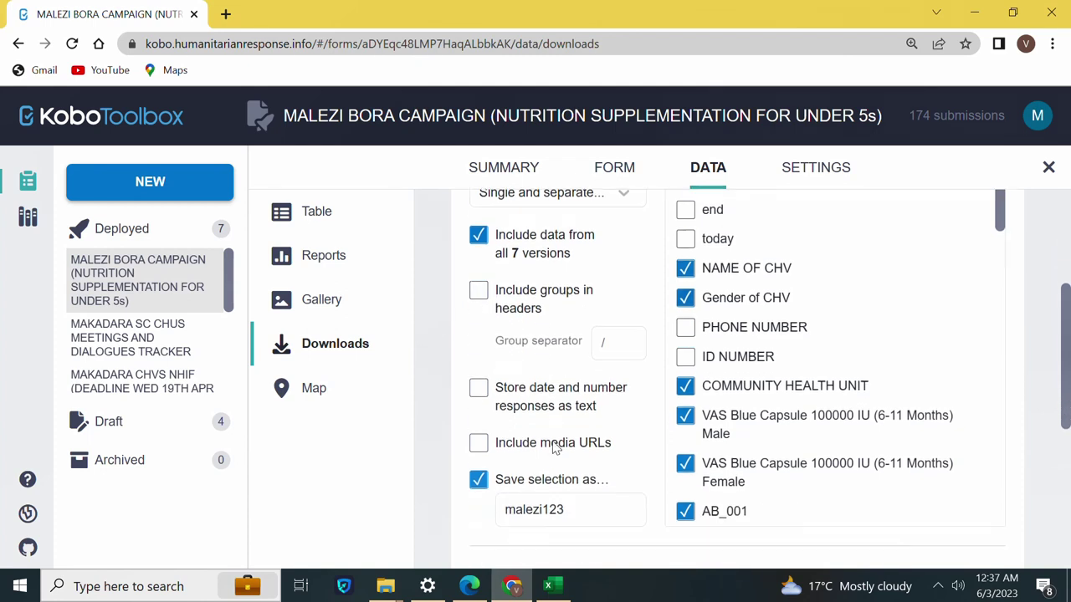
- Rename the saved export settings to malezi333
scroll(542, 393, down, 1)
click(583, 418)
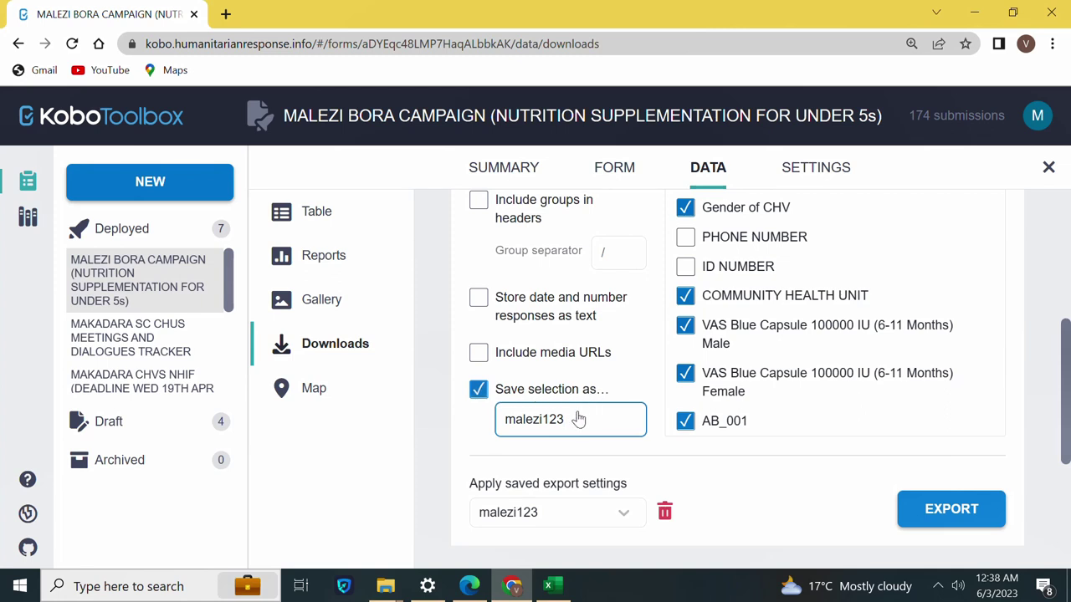
key(BackSpace)
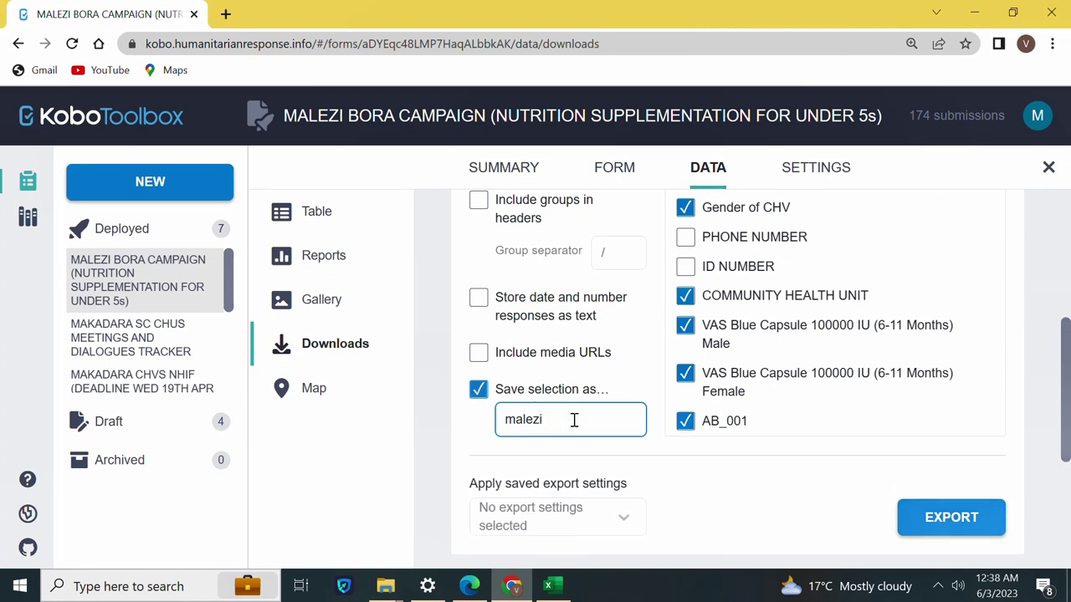
- Review the question checklist and create a new XLS export of the submissions
scroll(753, 468, up, 4)
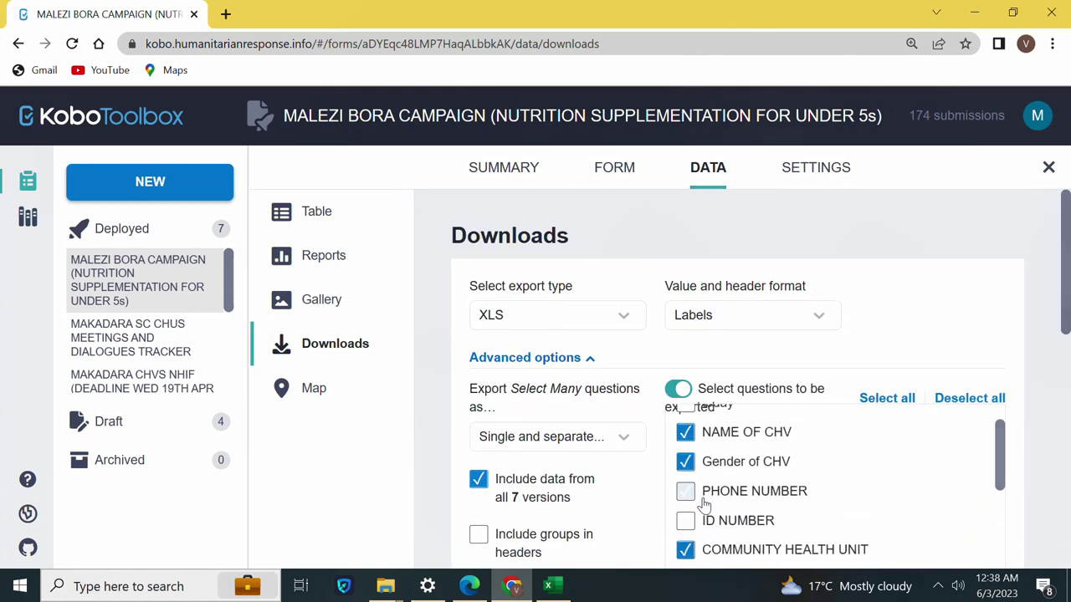
scroll(990, 442, up, 2)
drag(1006, 437, 1004, 455)
scroll(705, 502, down, 1)
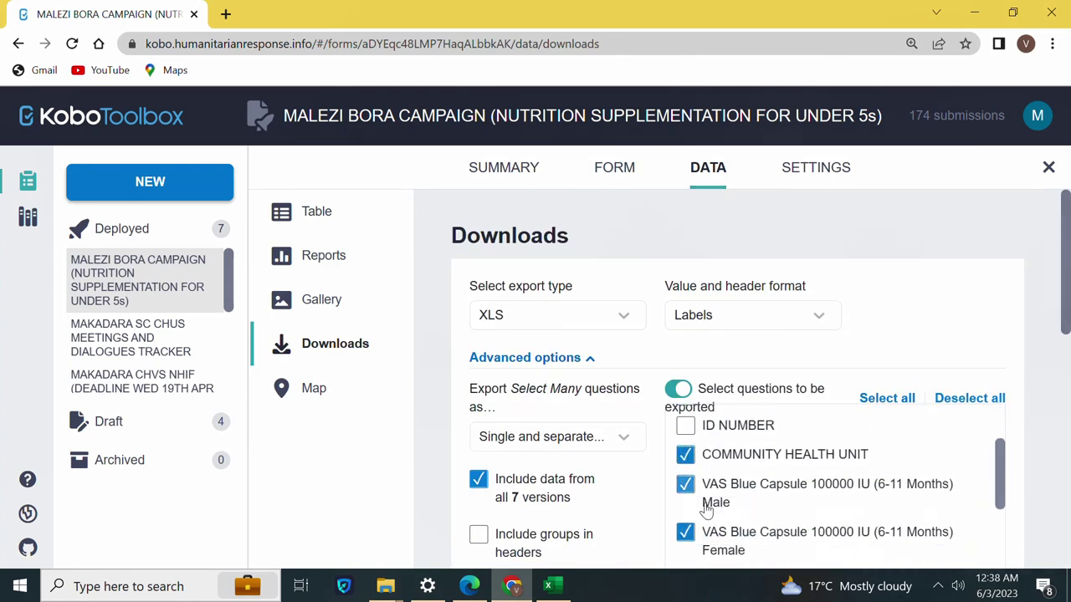
scroll(705, 502, up, 1)
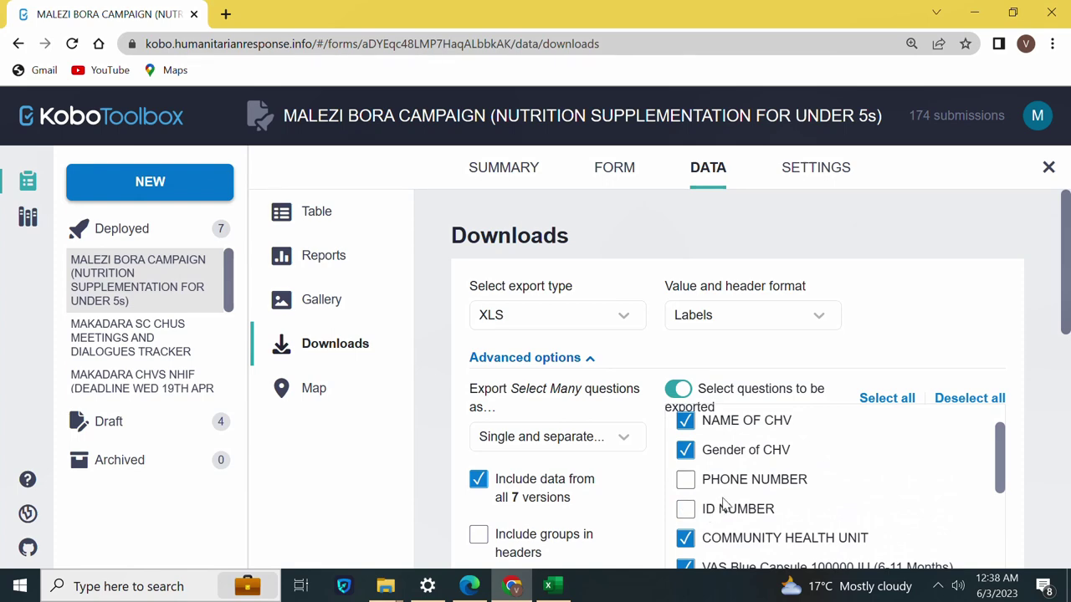
scroll(719, 477, down, 5)
scroll(729, 491, down, 1)
scroll(729, 491, down, 5)
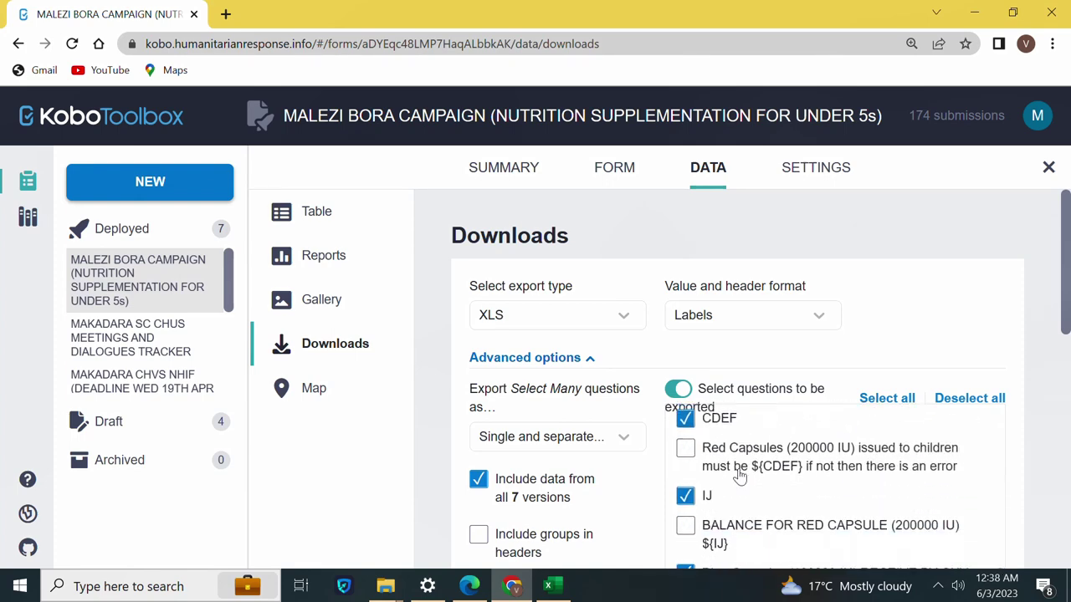
scroll(741, 478, down, 5)
scroll(801, 480, down, 1)
scroll(795, 497, down, 4)
scroll(846, 459, down, 2)
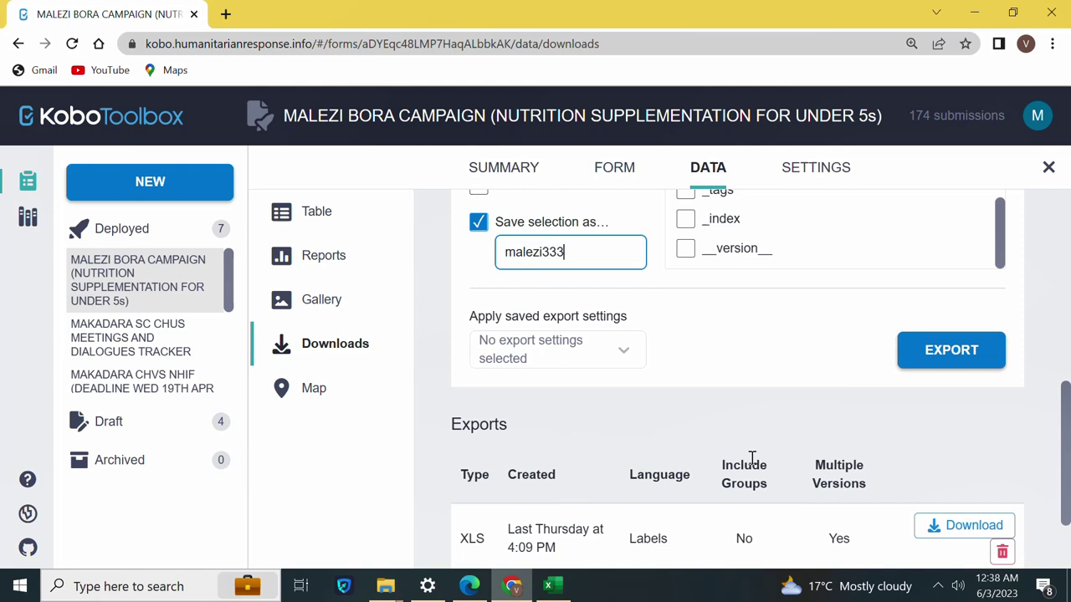
click(951, 354)
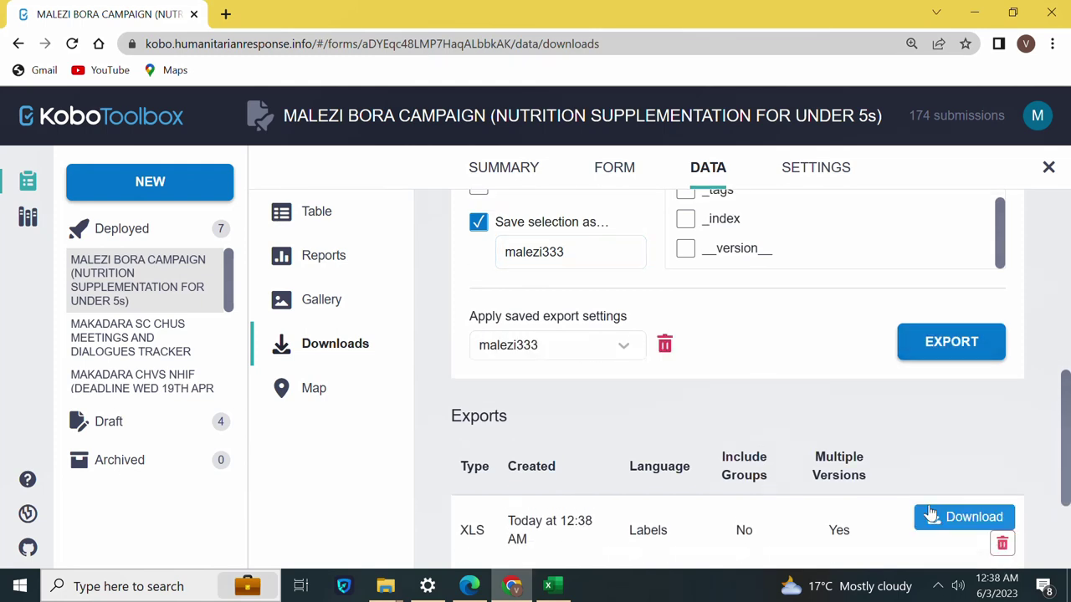
click(963, 518)
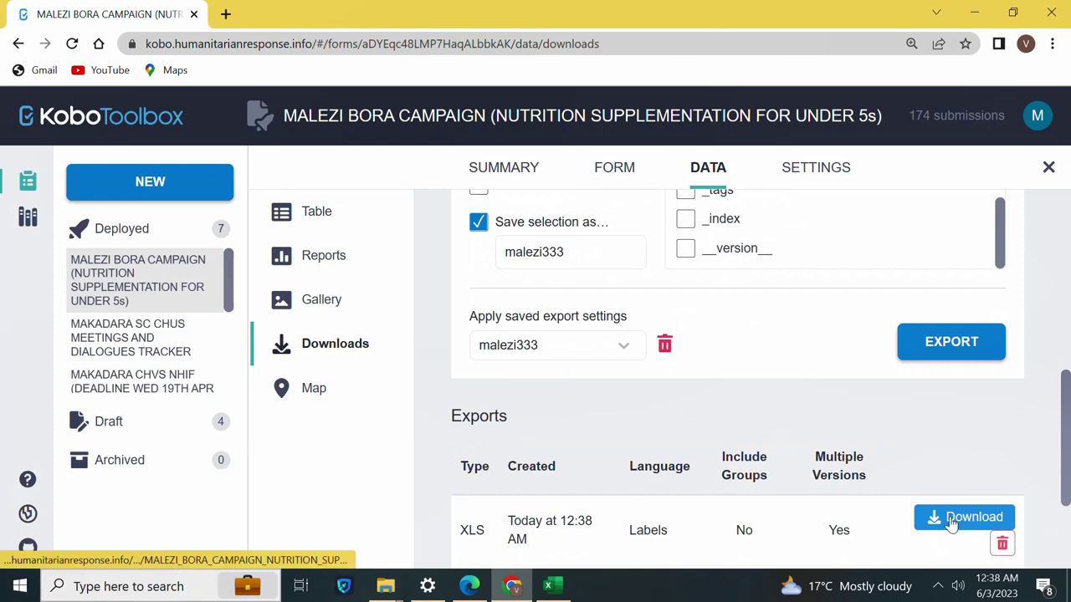
- Select and copy the form page's web address in the new tab
scroll(841, 411, up, 4)
scroll(811, 317, up, 3)
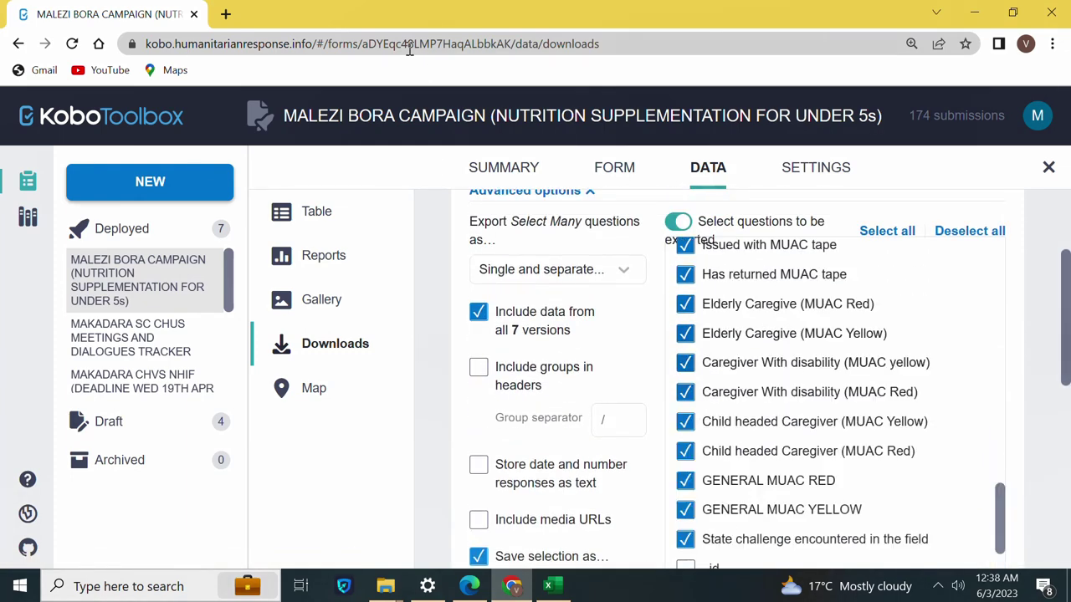
double_click(390, 44)
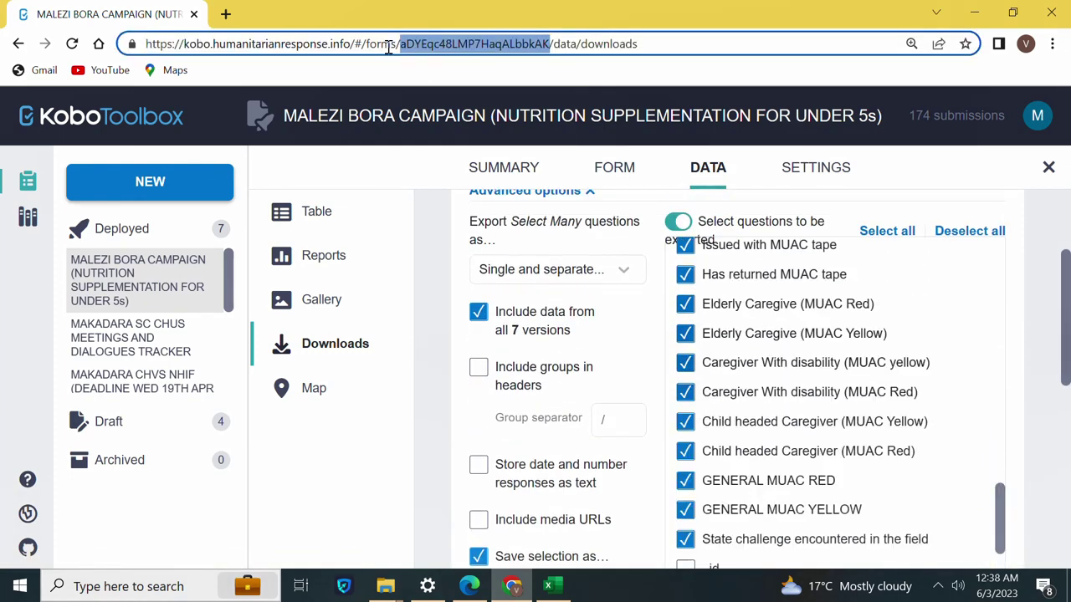
click(389, 46)
key(ctrl+a)
right_click(387, 41)
click(423, 132)
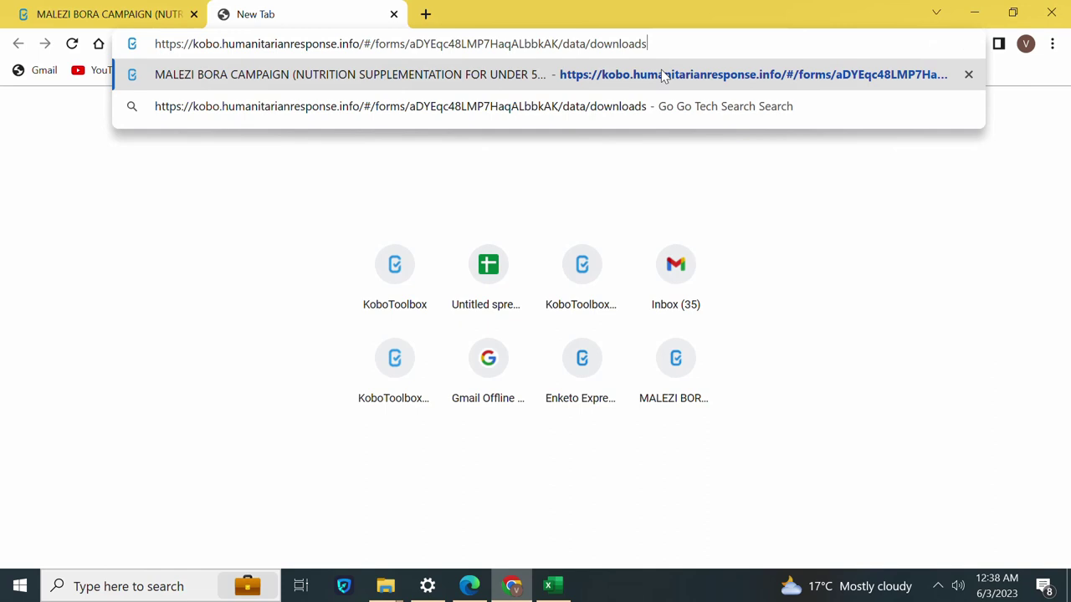
- Replace the form path with api/v2 to load the API root page
drag(648, 43, 366, 44)
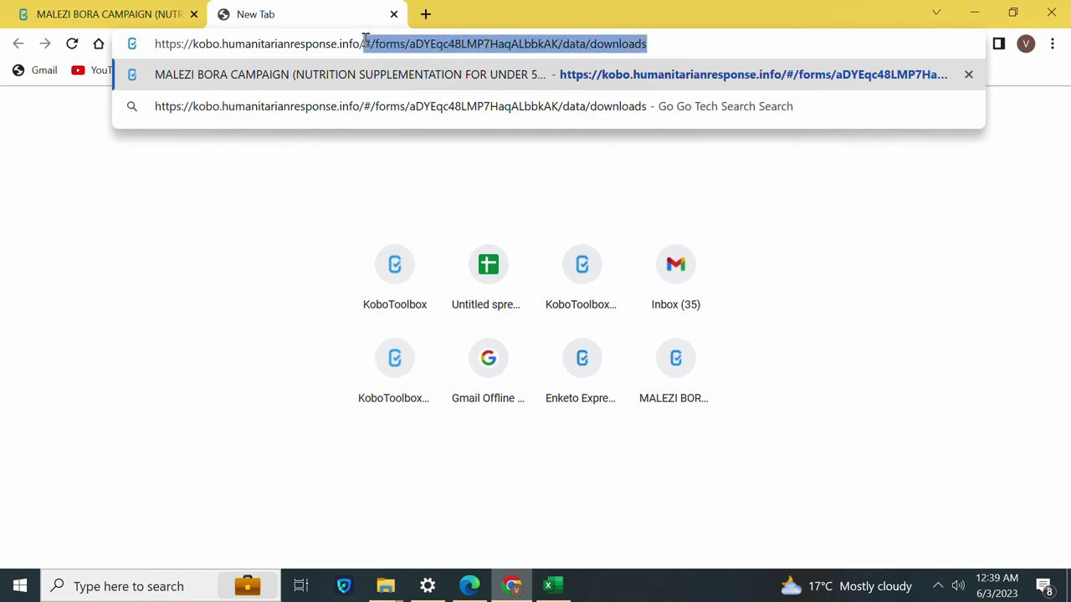
key(BackSpace)
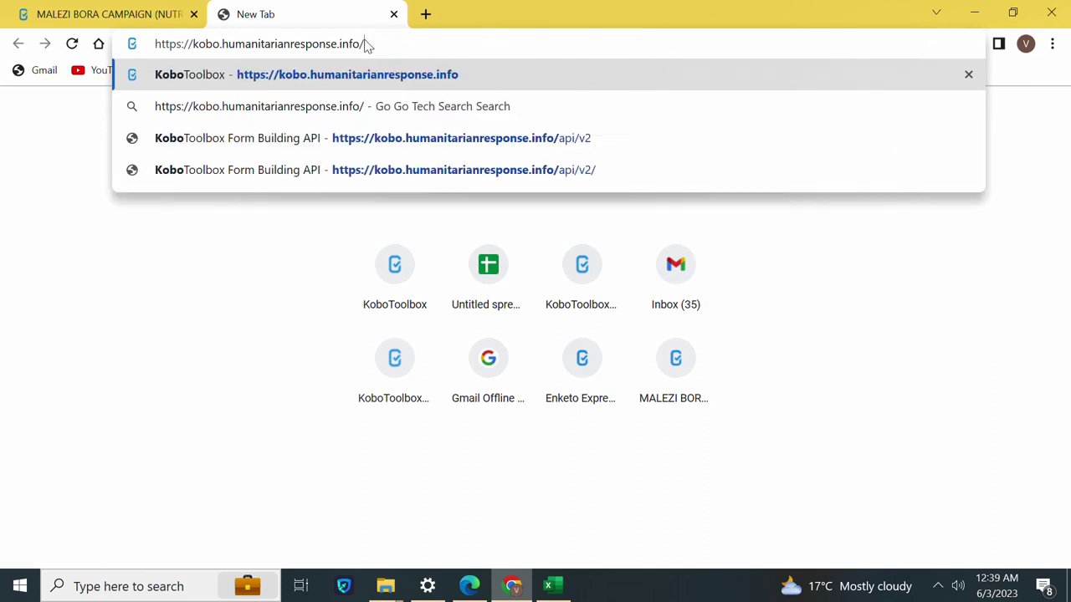
text(a)
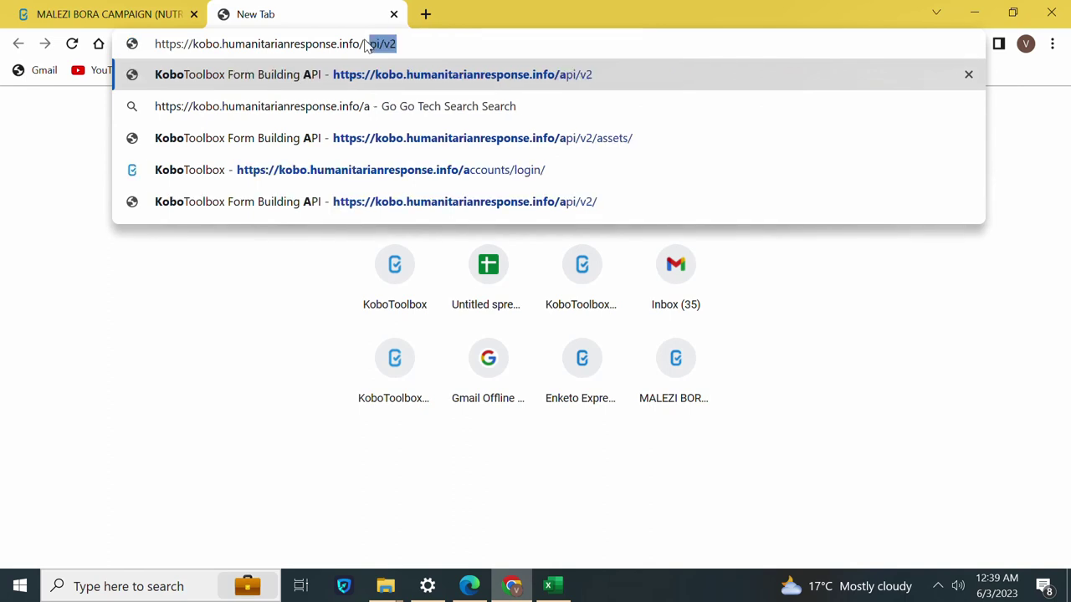
text(pi/)
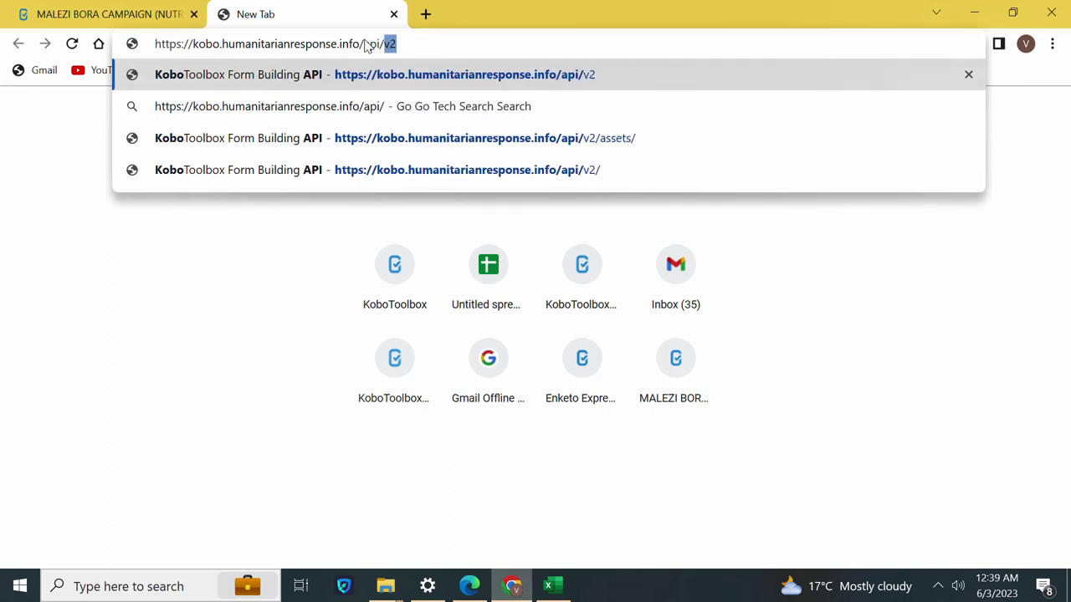
text(v2)
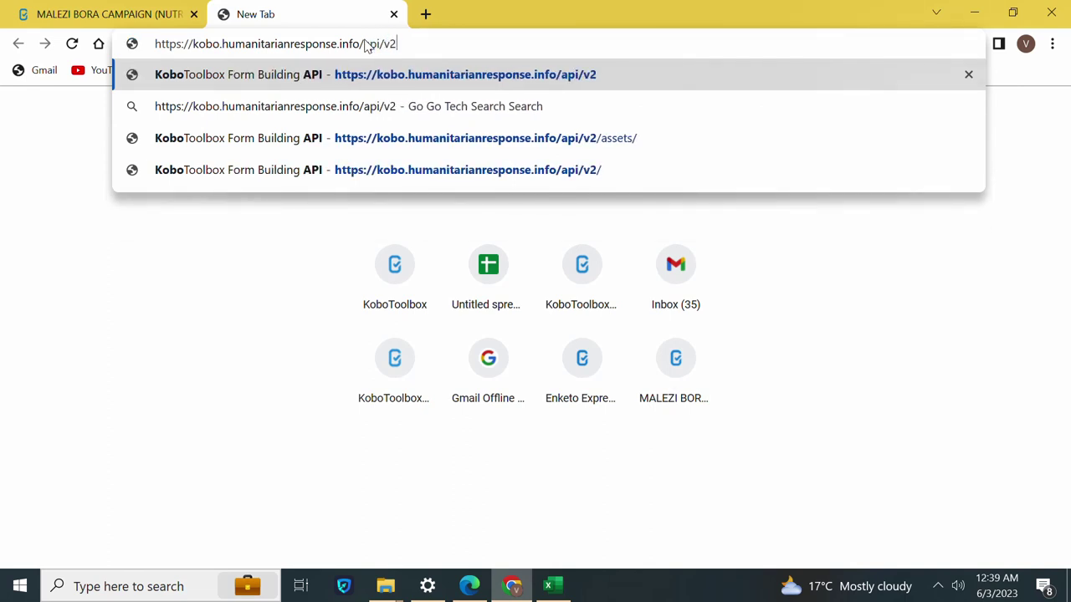
key(Return)
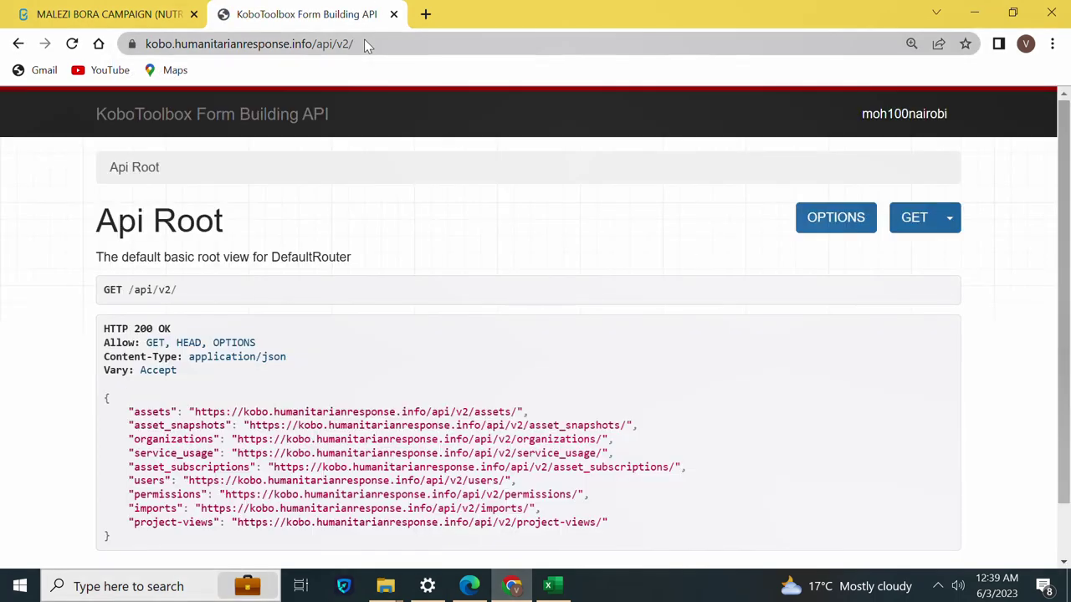
- Open the assets link from the API root and scroll its documentation down to the Data section
scroll(257, 324, down, 2)
scroll(329, 217, up, 1)
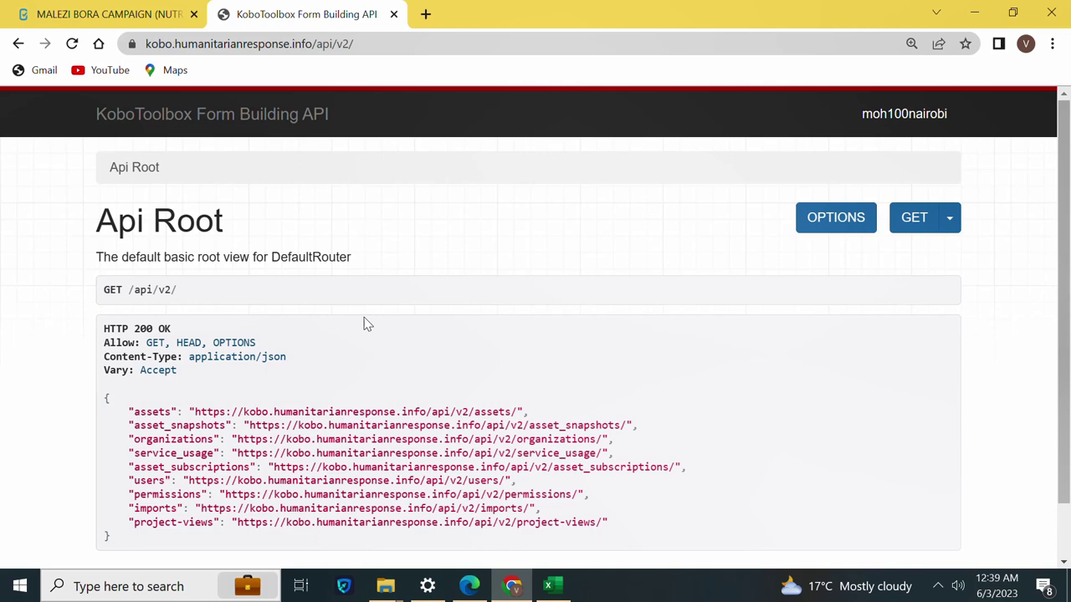
scroll(365, 324, down, 1)
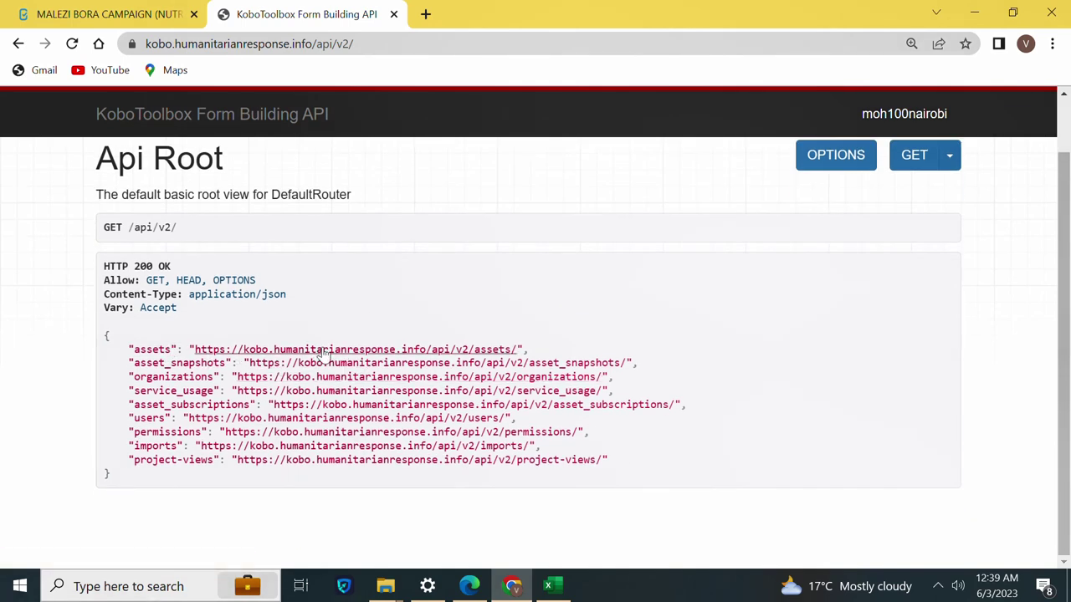
click(322, 354)
scroll(513, 304, down, 5)
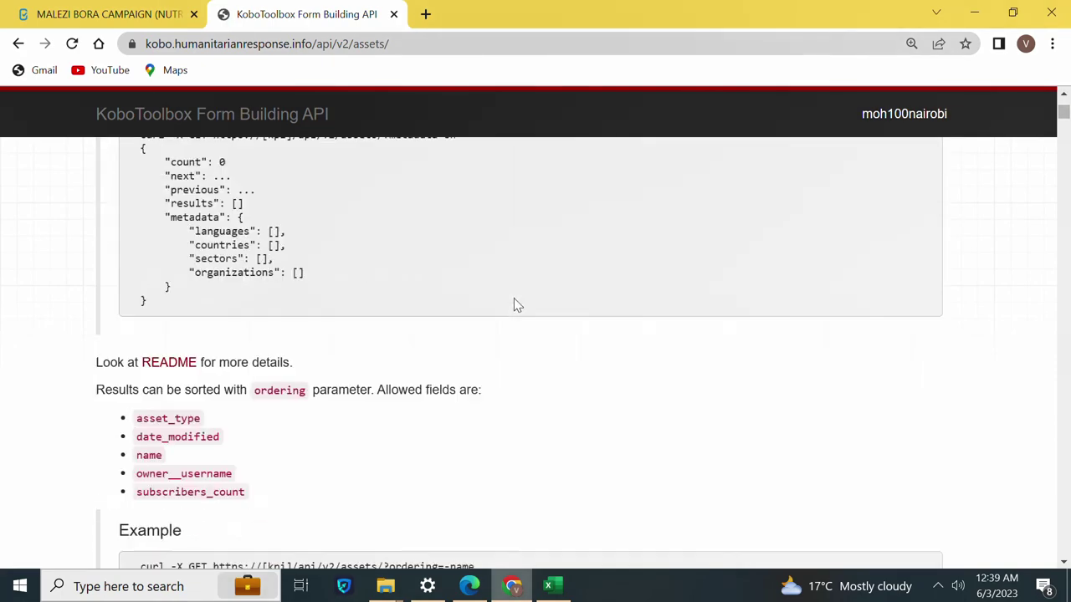
scroll(514, 304, down, 10)
scroll(509, 318, down, 5)
scroll(508, 329, down, 5)
scroll(507, 335, down, 5)
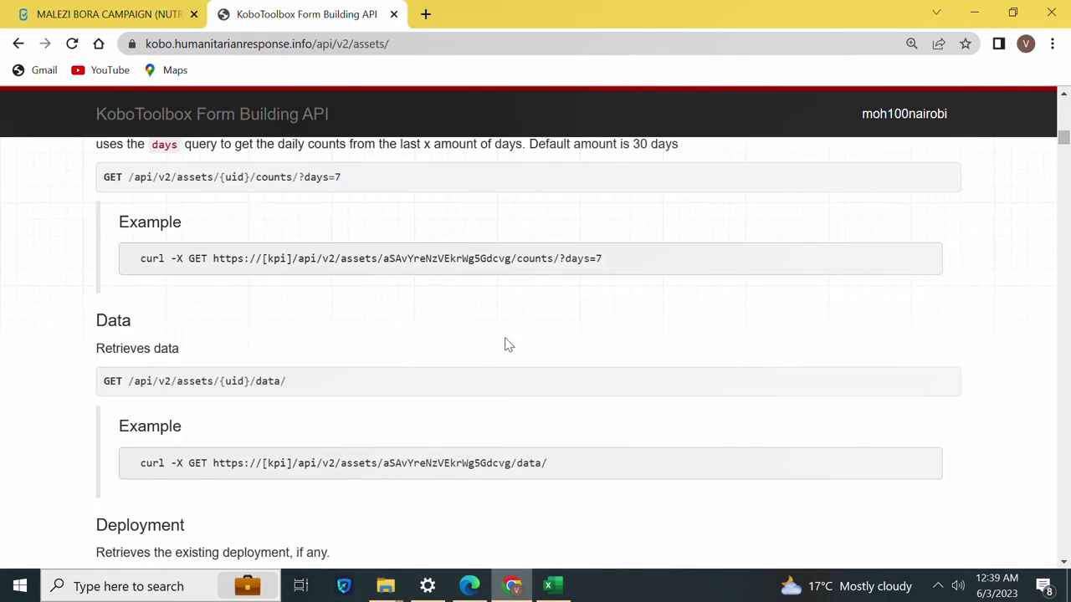
- Copy the saved export name malezi333 from the form's Downloads page
scroll(501, 327, up, 10)
key(ctrl+f)
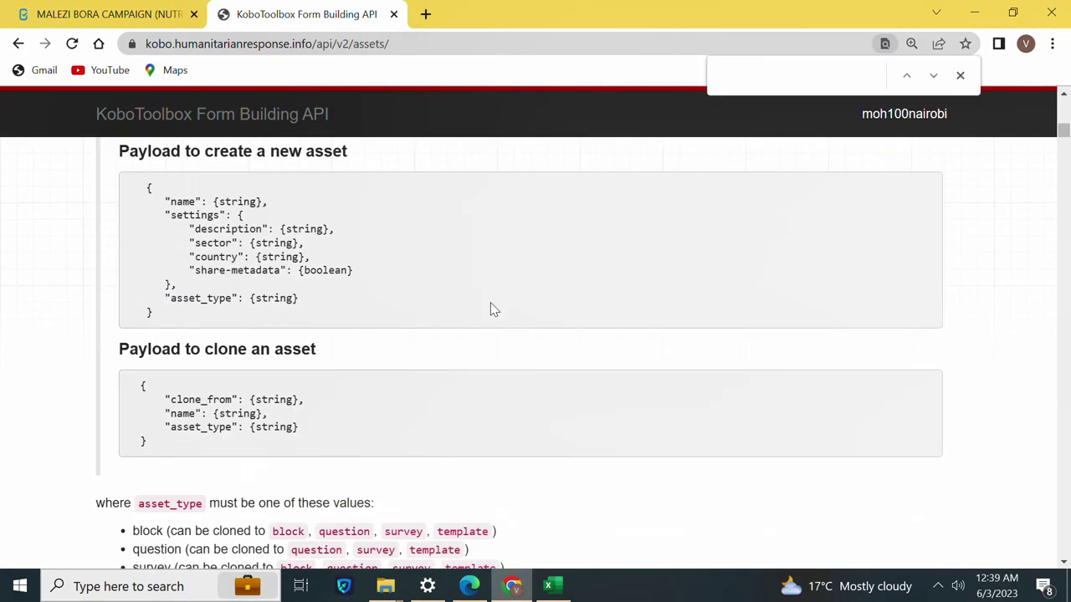
key(ctrl+Tab)
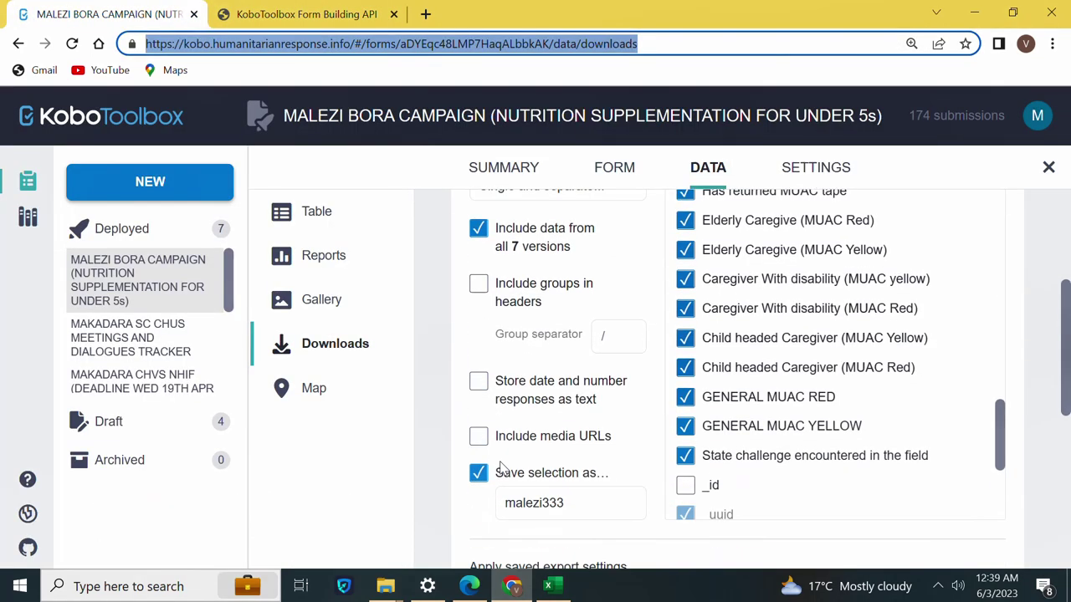
key(ctrl+Tab)
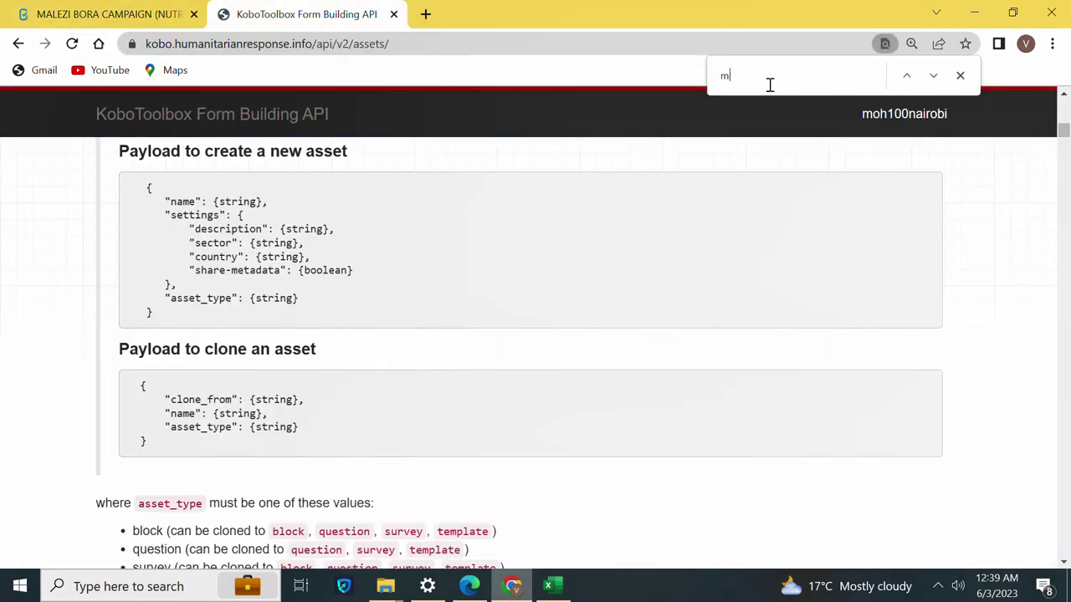
key(ctrl+Tab)
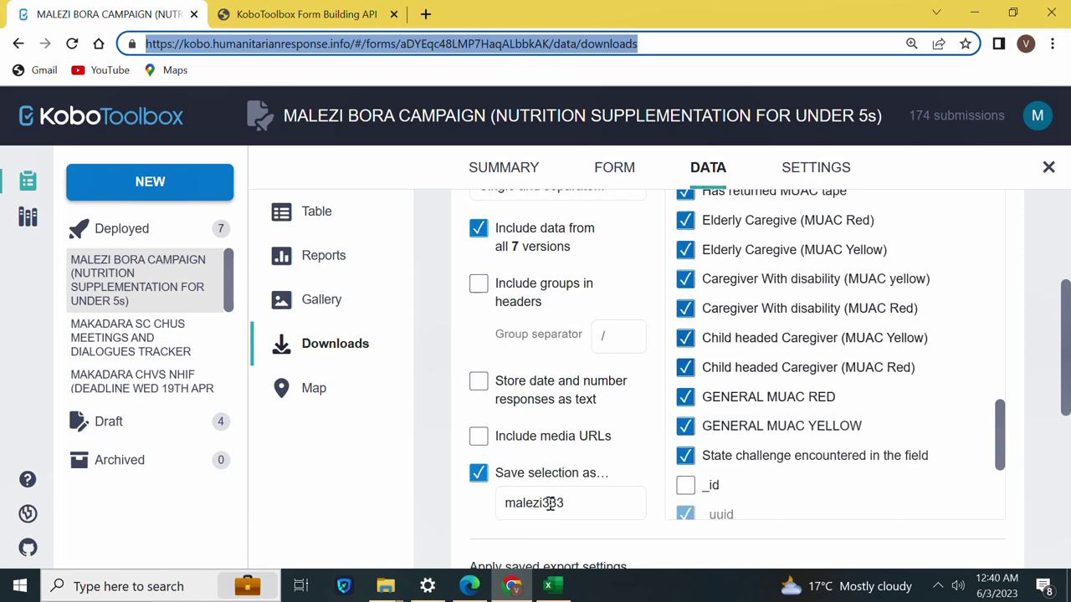
click(559, 504)
drag(559, 505, 502, 504)
key(ctrl+c)
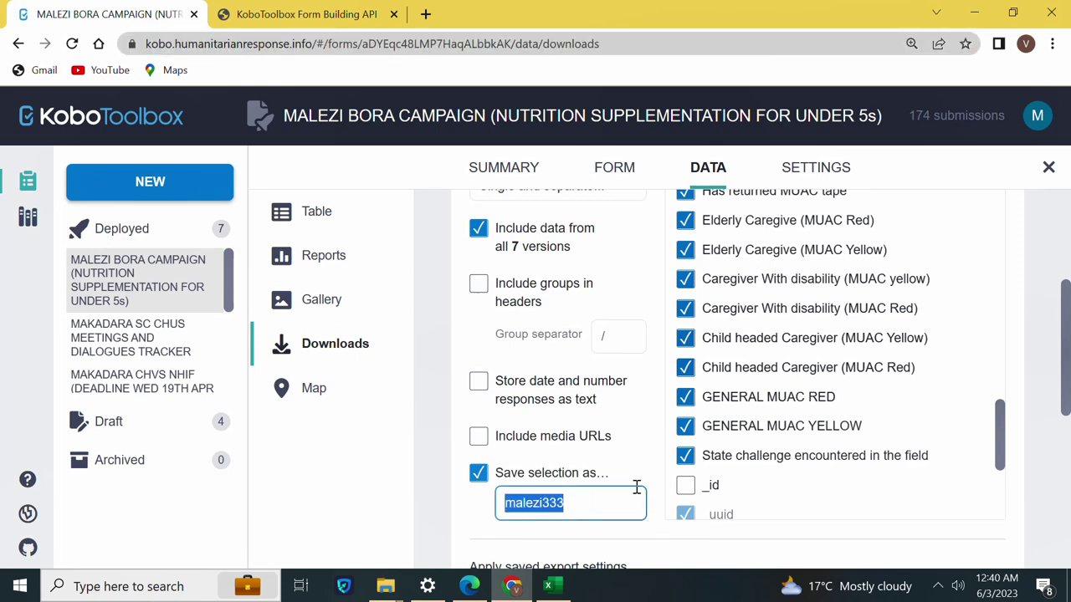
- Search the API asset list for malezi333 and select its export settings entry
click(306, 14)
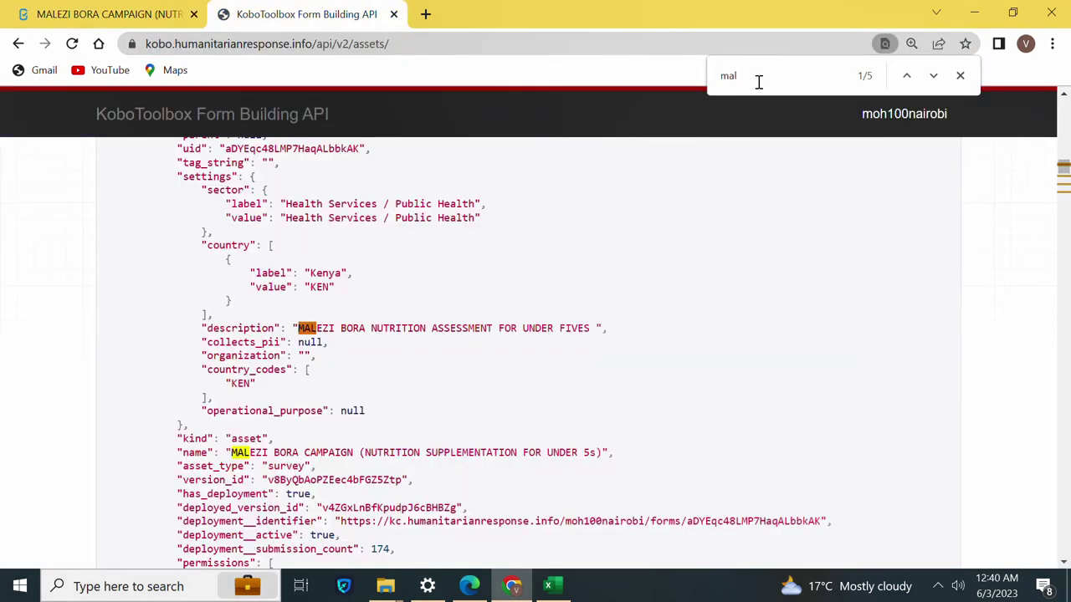
key(BackSpace)
key(BackSpace)
key(BackSpace)
key(ctrl+v)
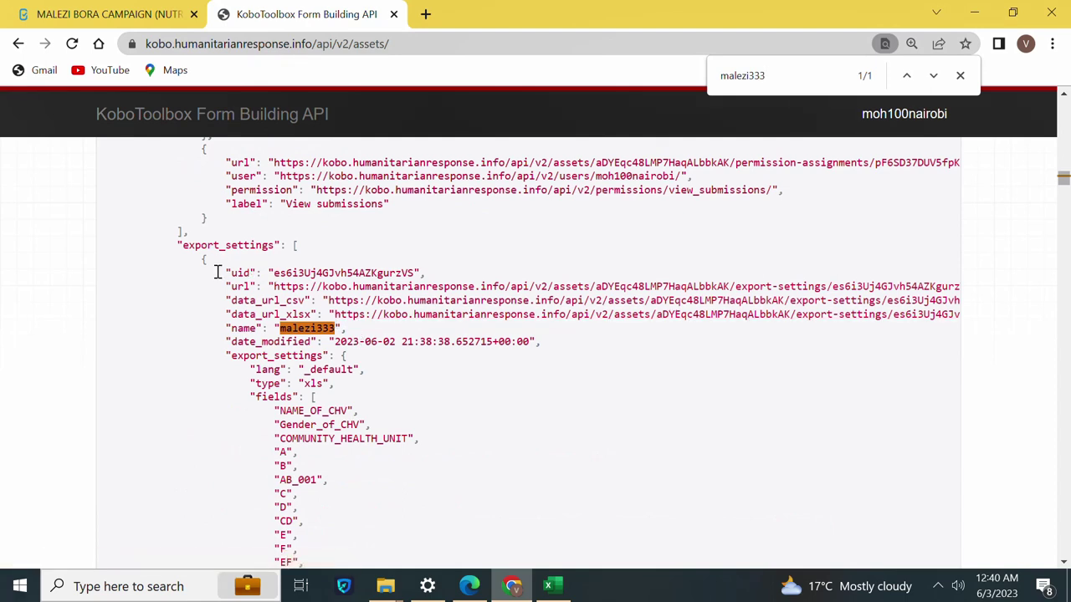
mouse_move(215, 273)
mouse_down()
mouse_move(468, 319)
mouse_move(763, 352)
mouse_up()
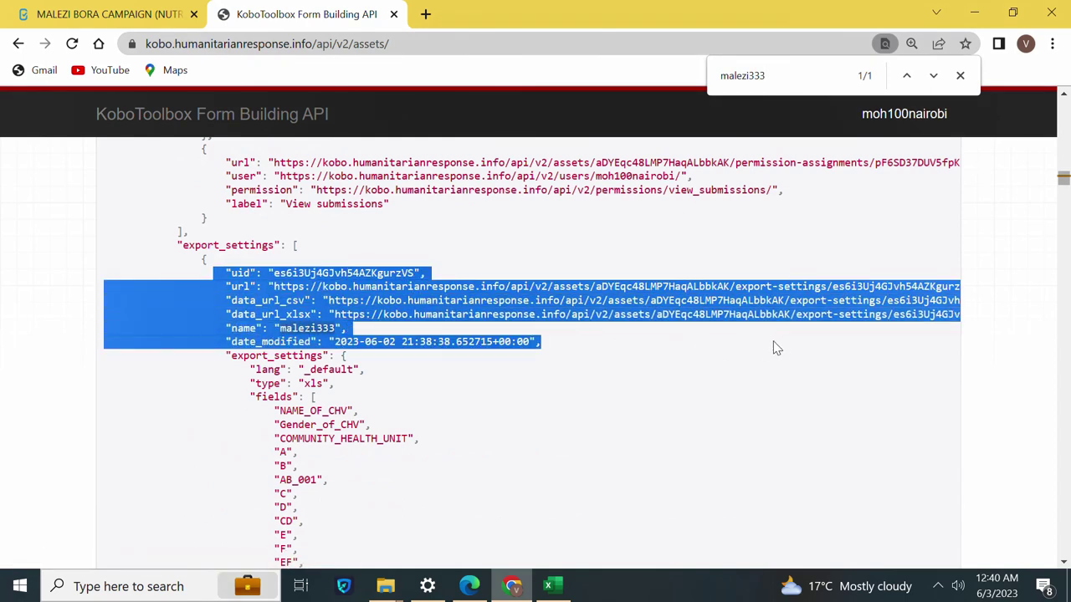
- Open the malezi333 XLSX data link, then close the downloaded workbook
click(165, 414)
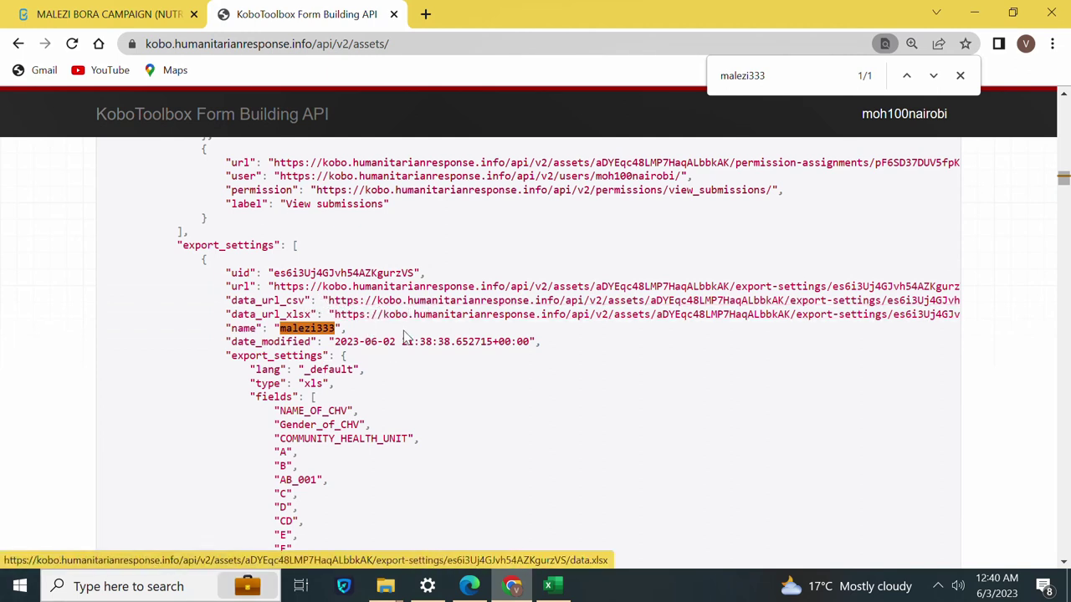
click(452, 322)
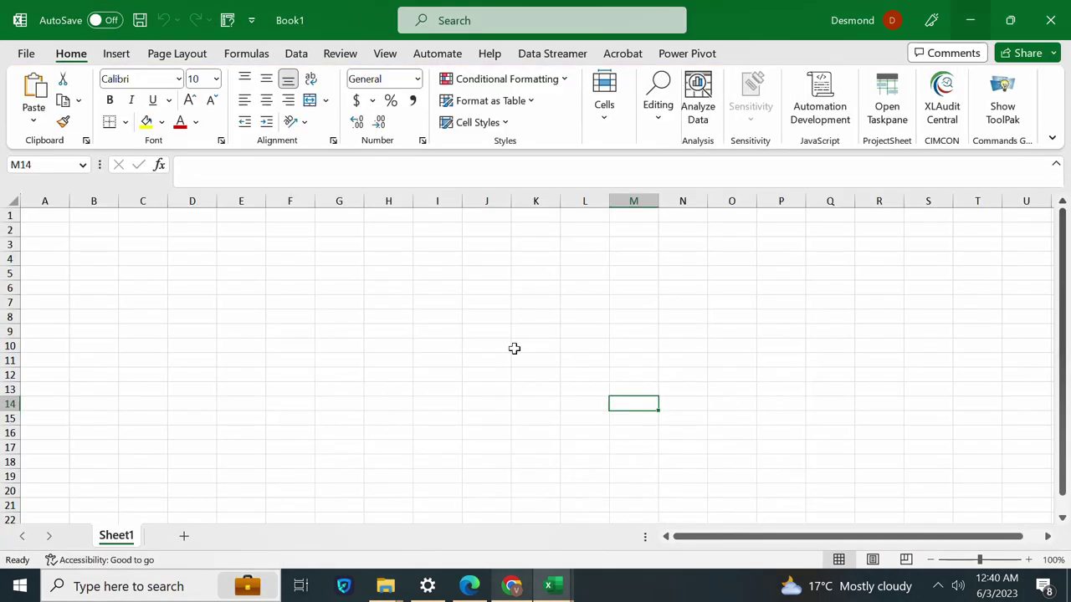
click(962, 20)
- Copy the malezi333 data_url_csv link address from the API assets page
click(512, 586)
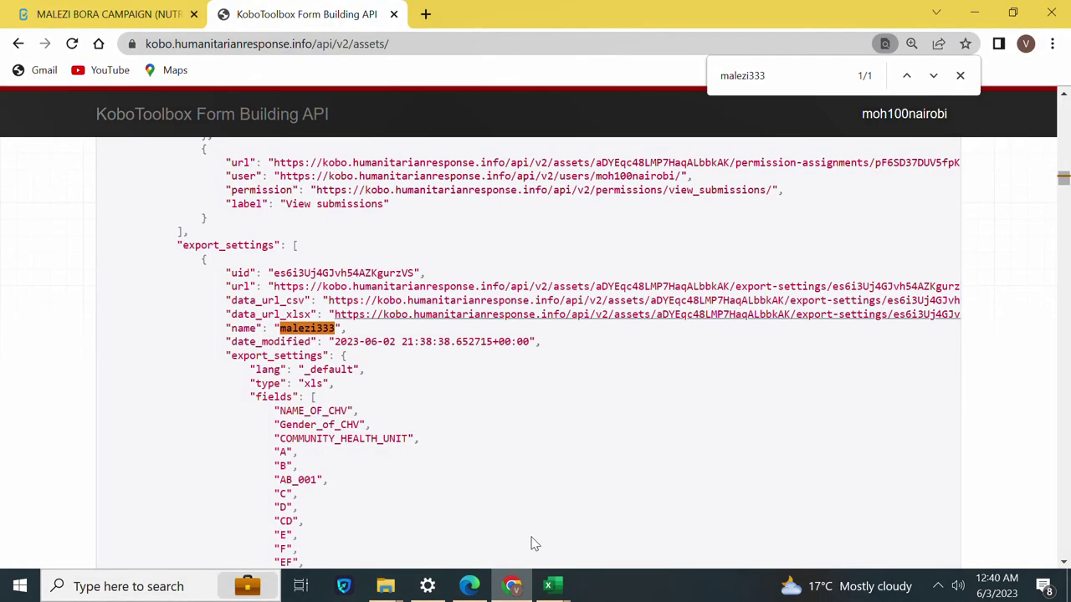
click(108, 14)
scroll(960, 356, down, 3)
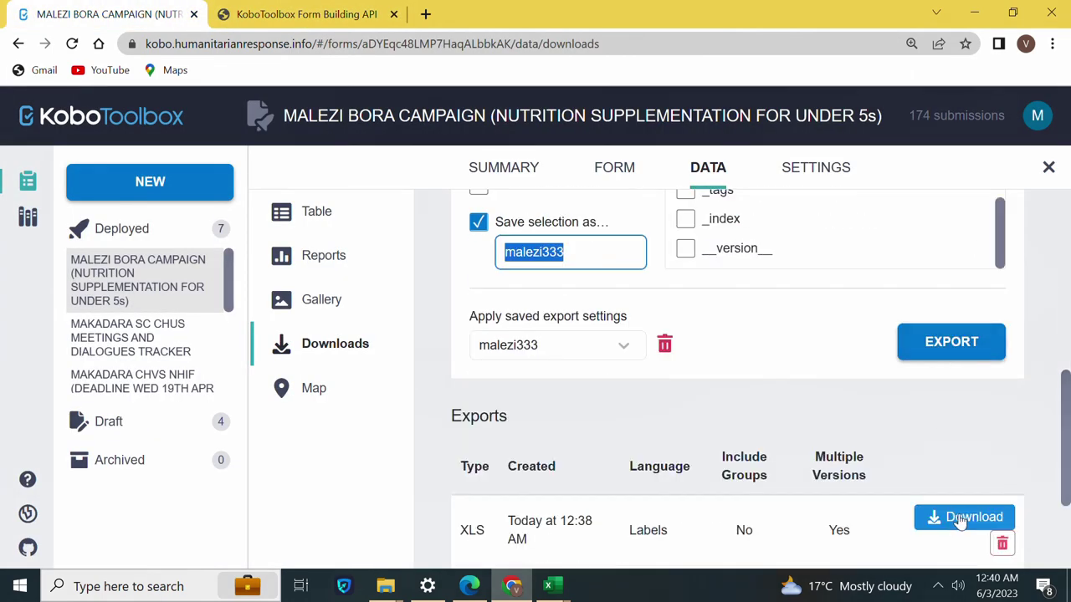
click(306, 15)
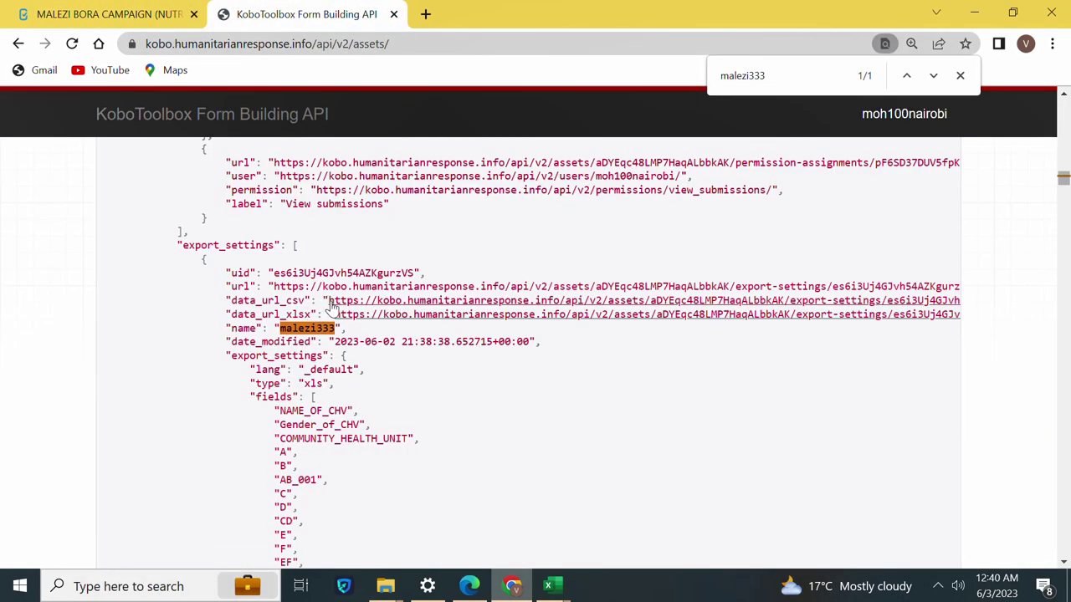
right_click(363, 306)
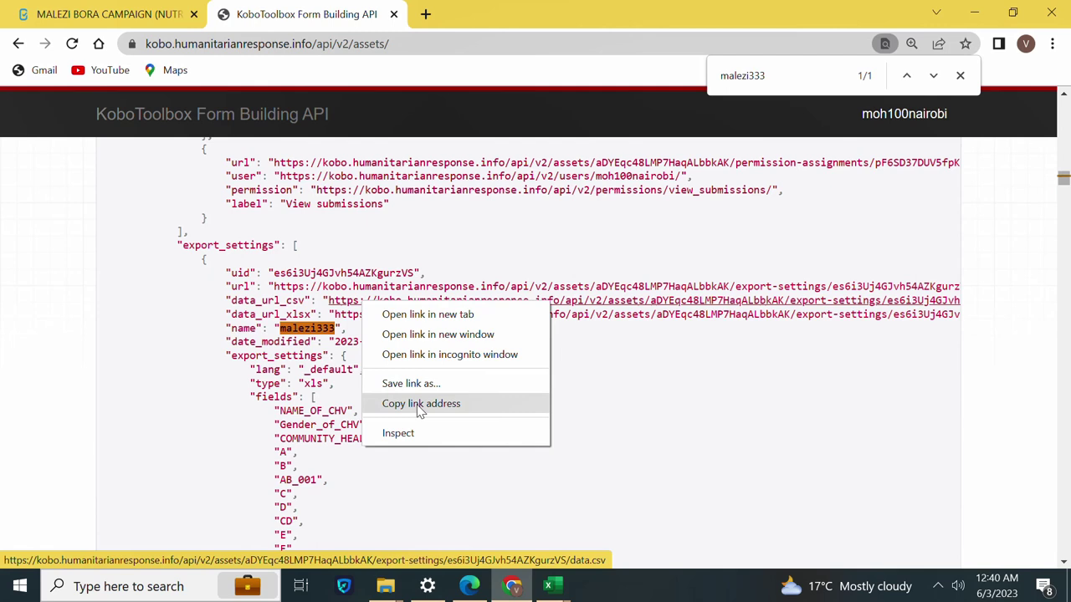
click(418, 404)
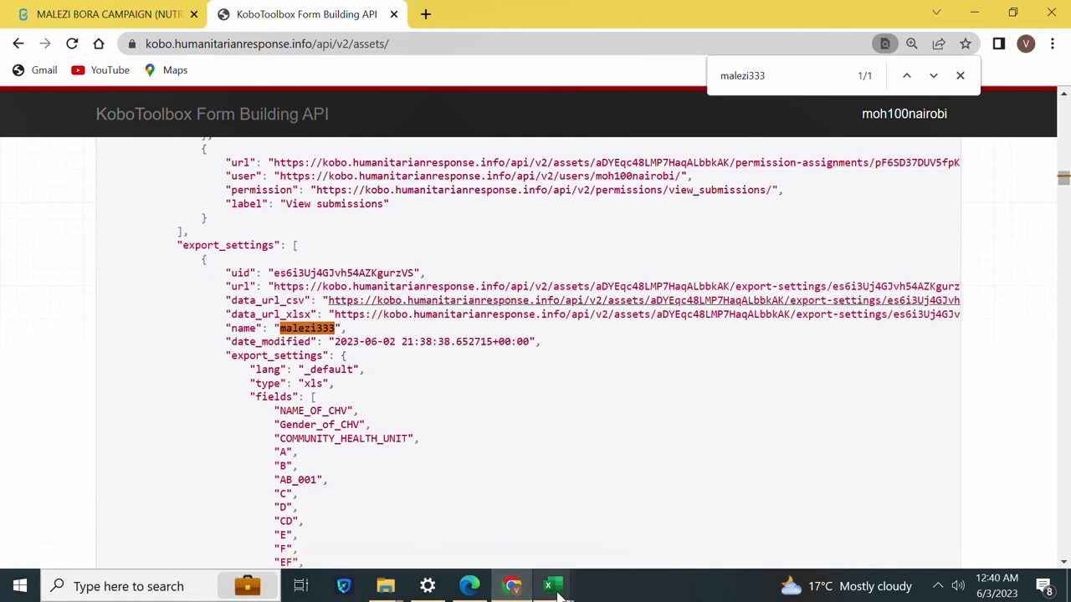
- In the blank Excel workbook, import From Web using the pasted malezi333 data.csv link
mouse_move(551, 586)
click(512, 529)
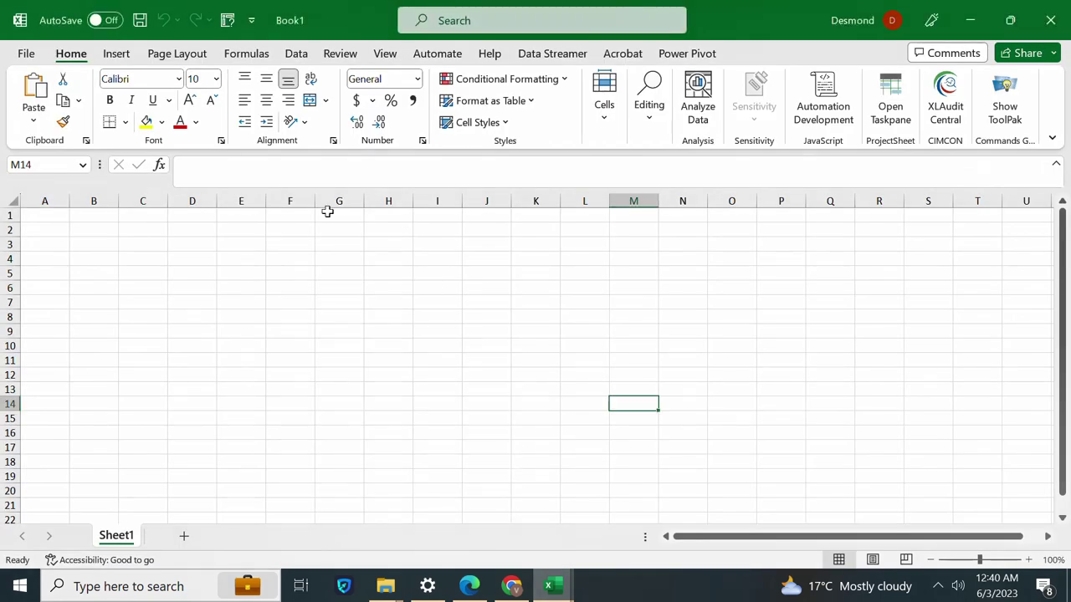
click(297, 54)
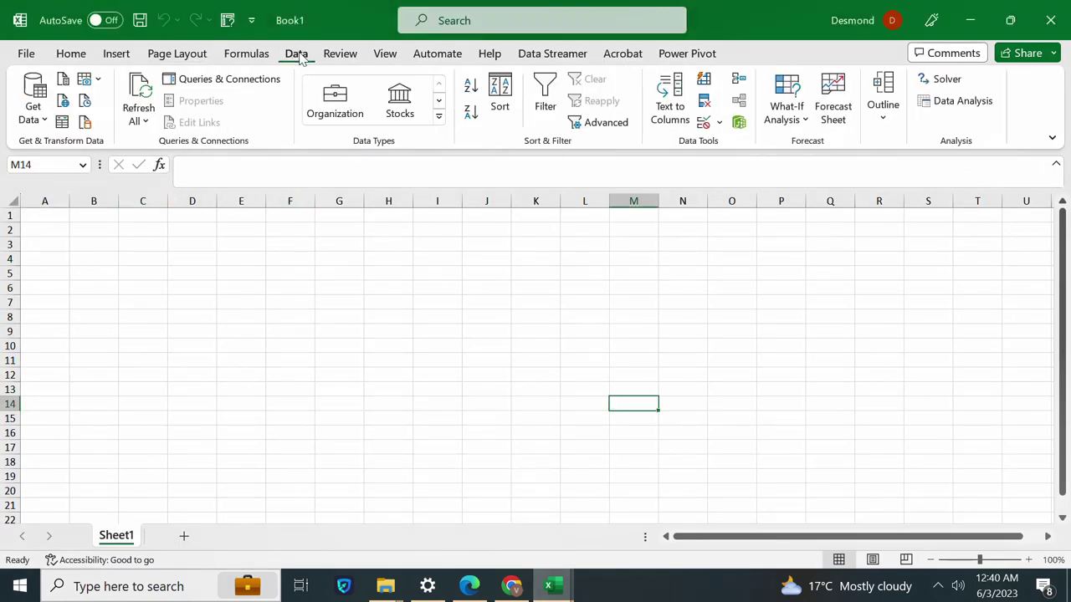
click(45, 119)
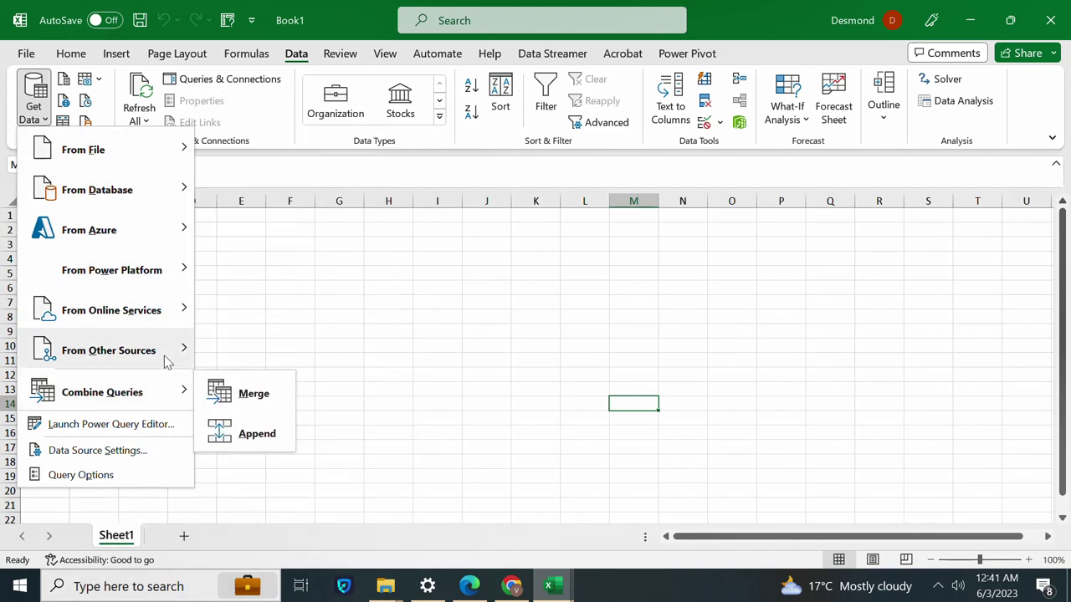
mouse_move(108, 350)
click(261, 147)
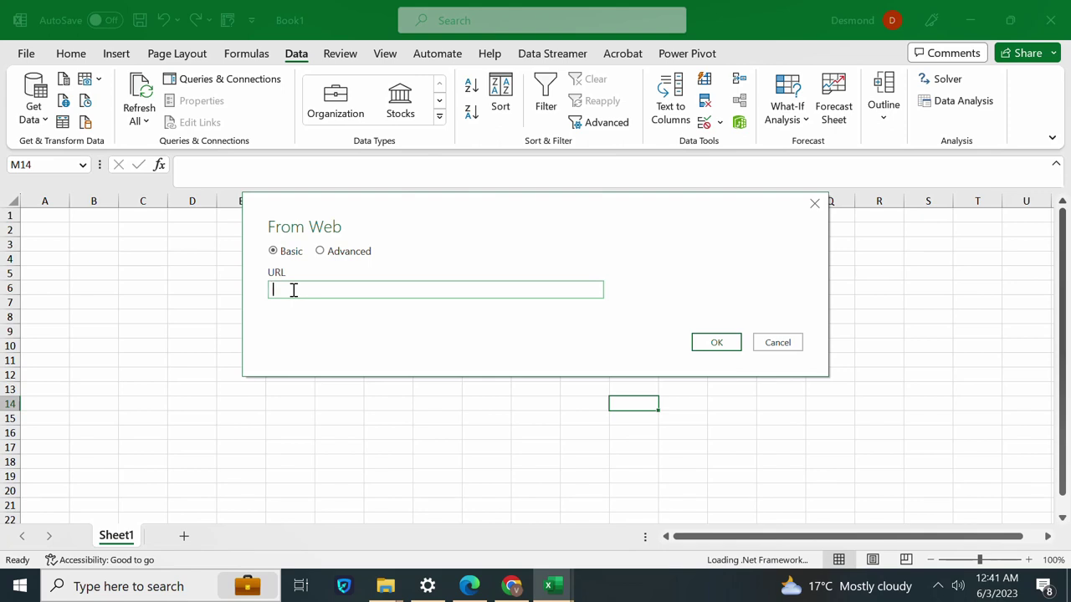
key(ctrl+v)
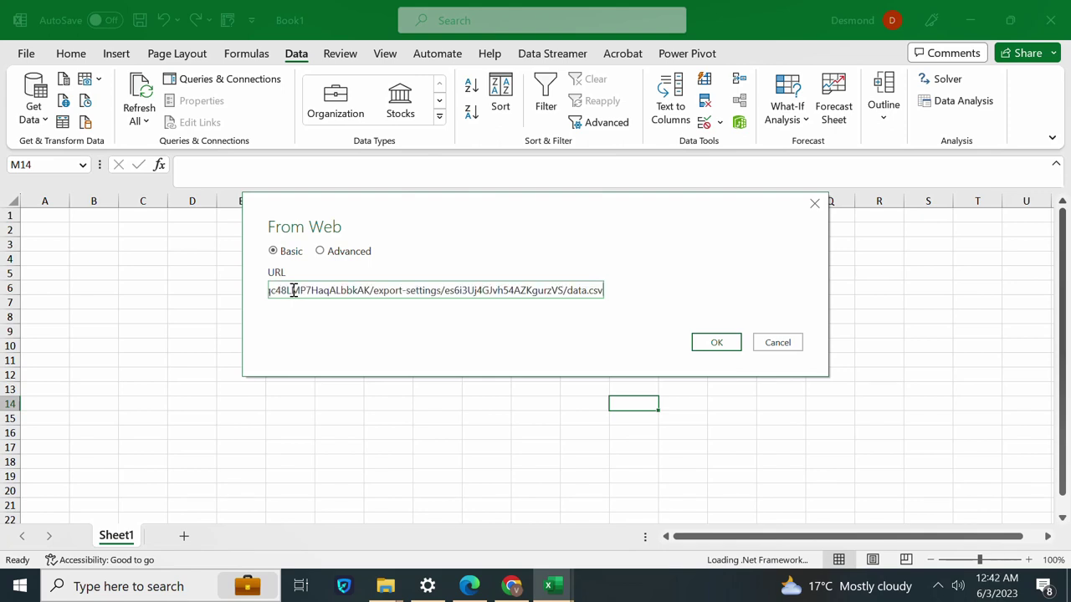
click(713, 347)
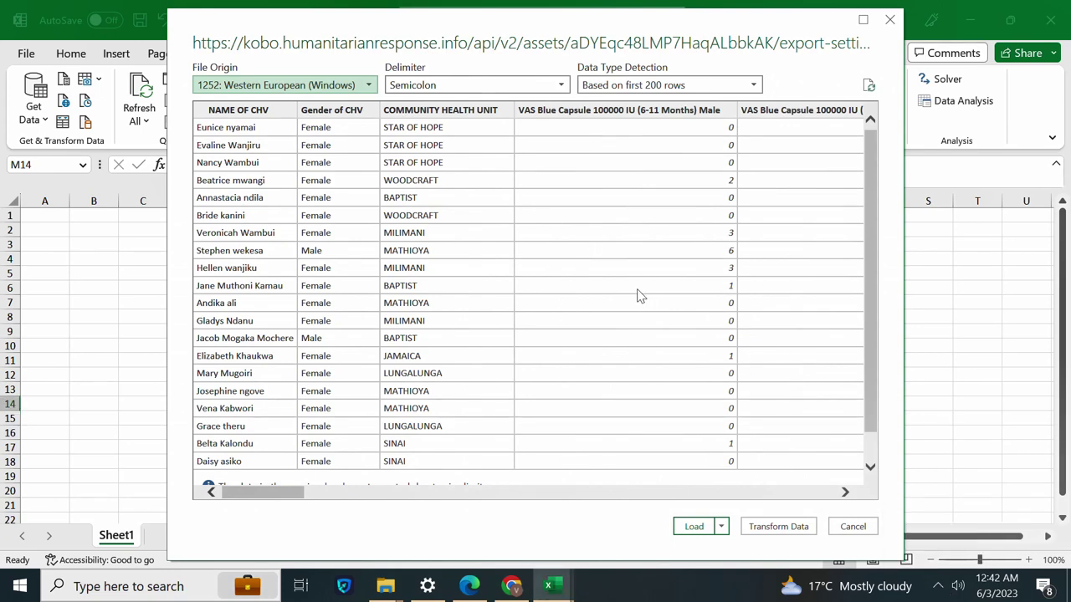
- Scroll the CSV preview through CHV name, gender, health unit and capsule columns, then back left
scroll(469, 299, down, 1)
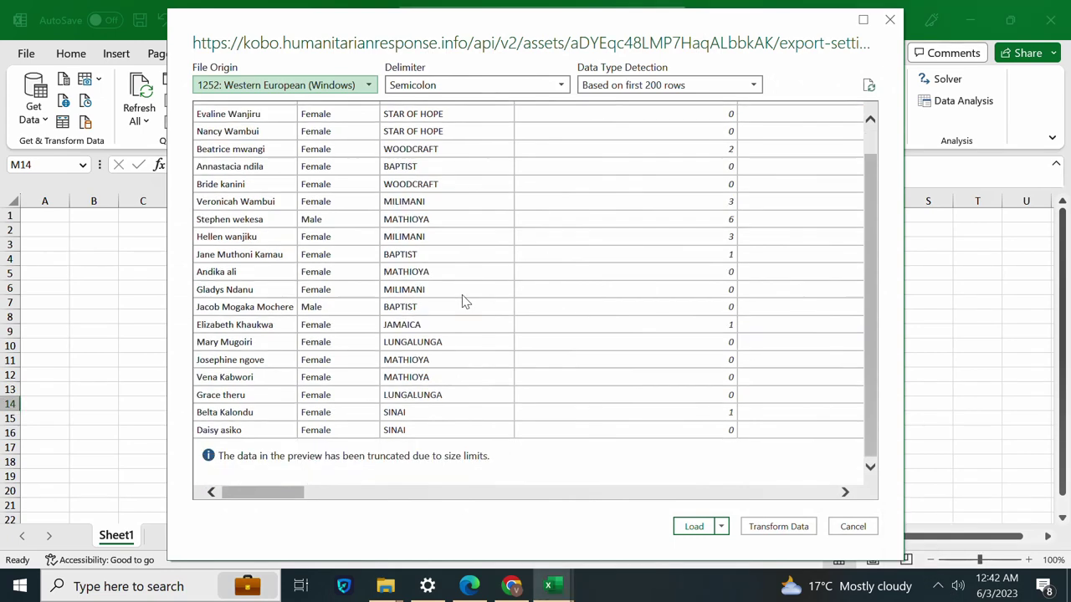
scroll(552, 224, up, 1)
scroll(669, 316, down, 1)
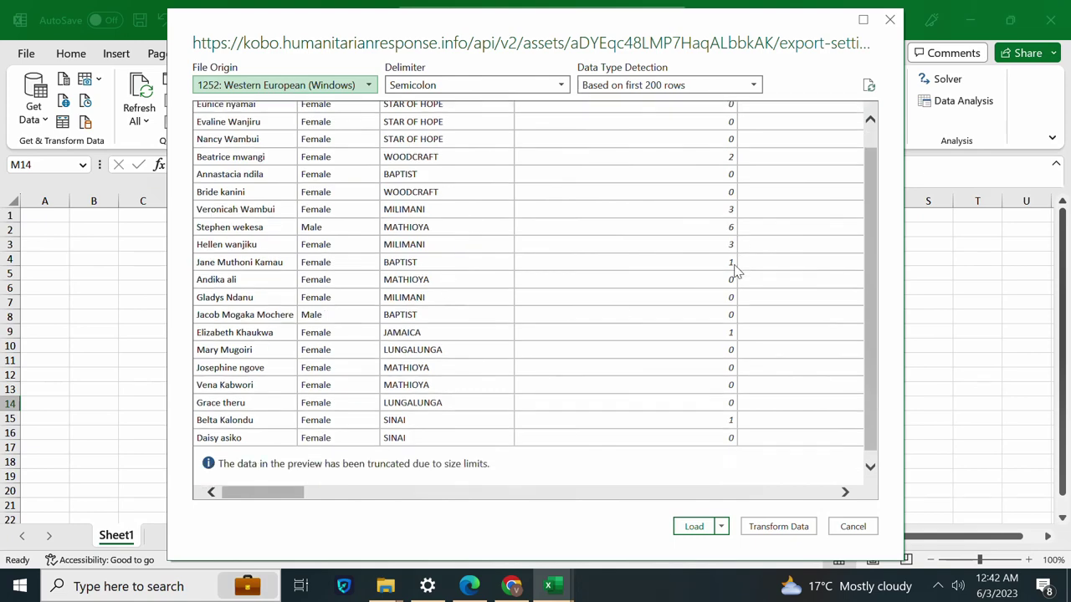
scroll(741, 416, up, 1)
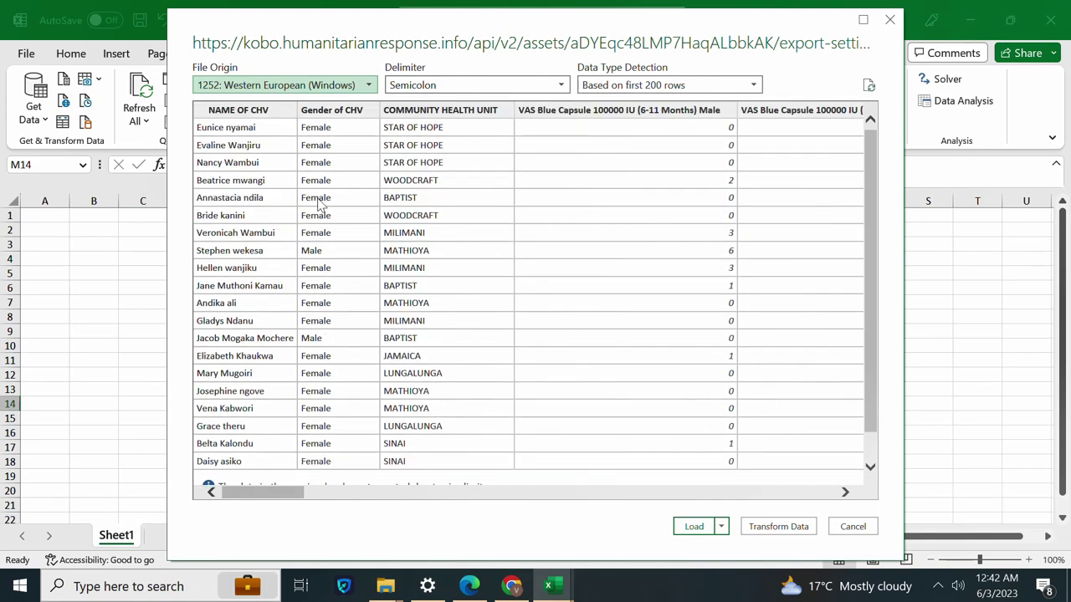
click(845, 492)
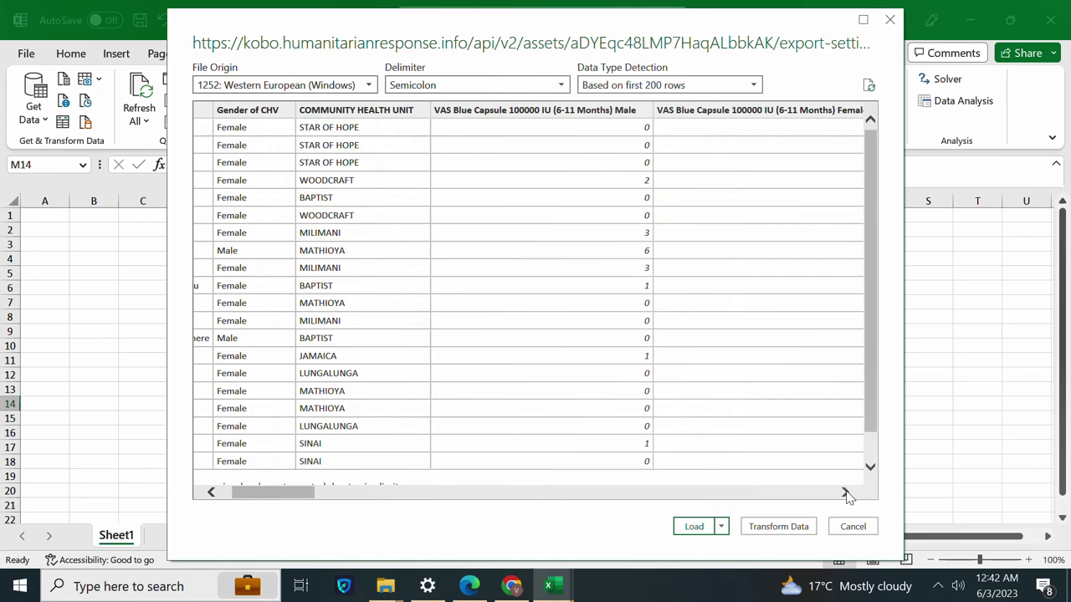
drag(845, 491, 845, 492)
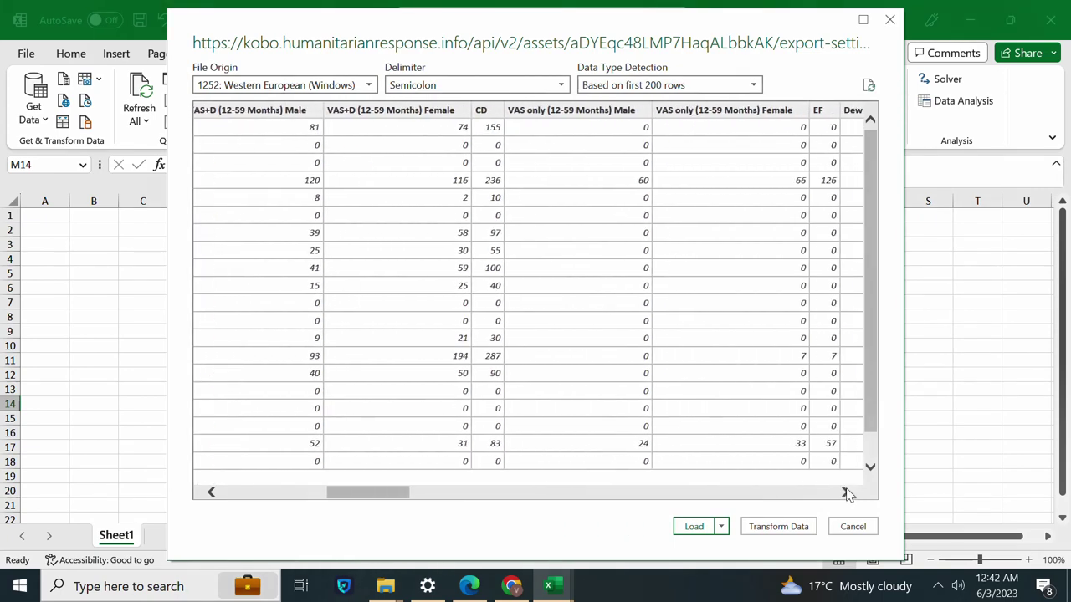
click(845, 492)
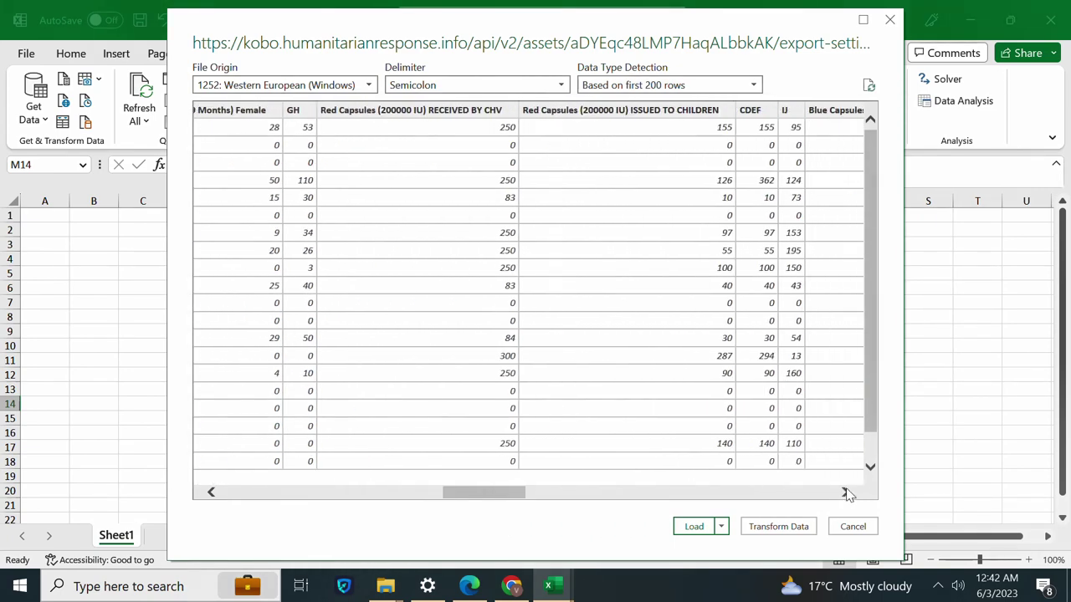
click(213, 491)
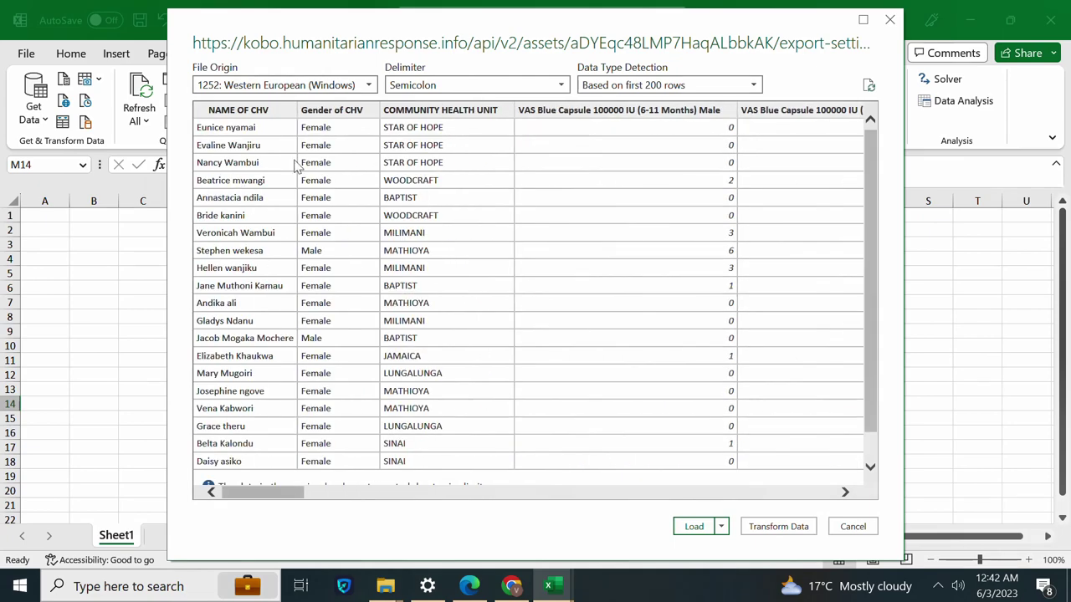
- Load the preview as Table_data on a new data sheet and scroll through its 174 rows
click(704, 529)
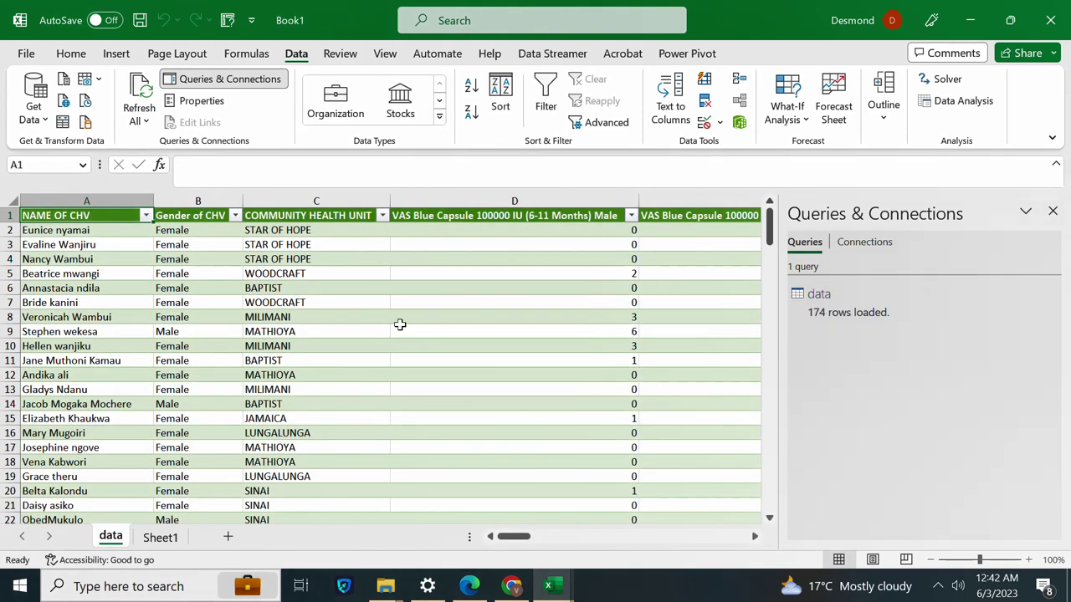
scroll(523, 331, down, 2)
scroll(585, 377, down, 6)
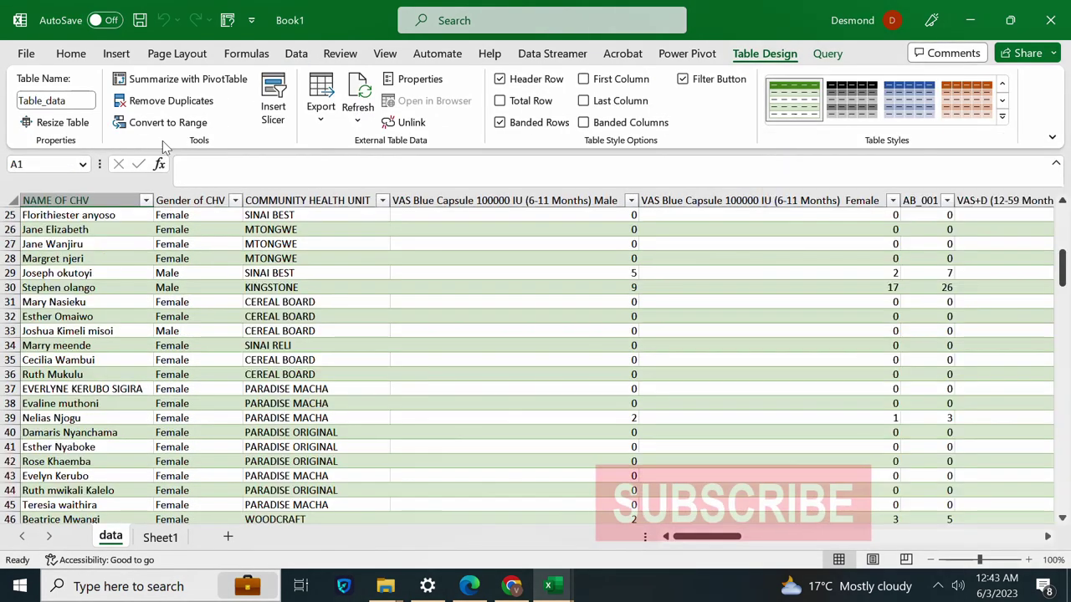
scroll(248, 438, down, 13)
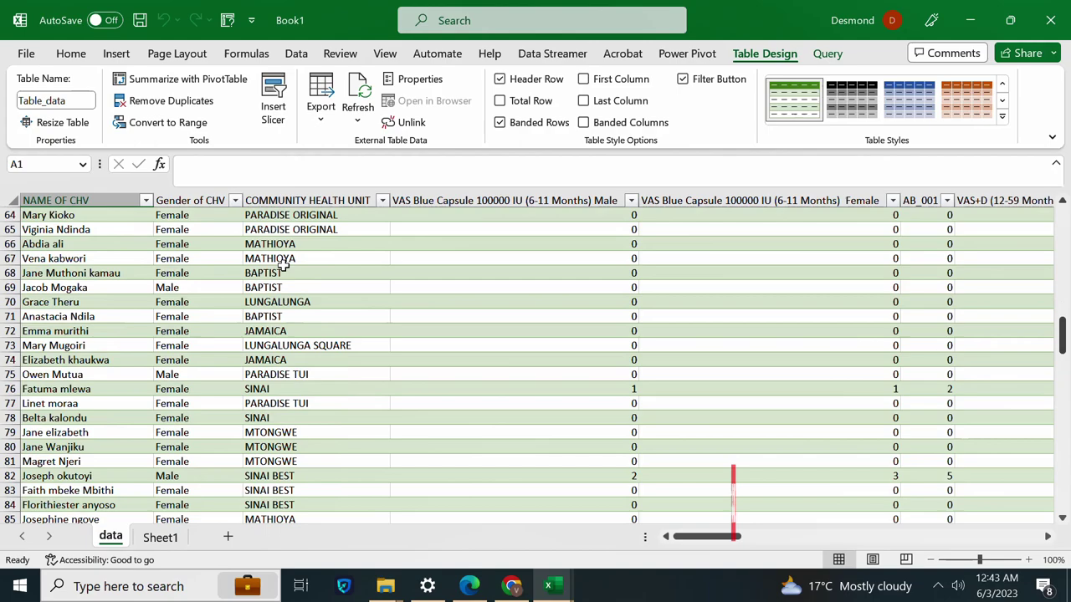
scroll(284, 264, up, 3)
scroll(447, 303, up, 2)
scroll(447, 309, down, 1)
scroll(401, 326, down, 3)
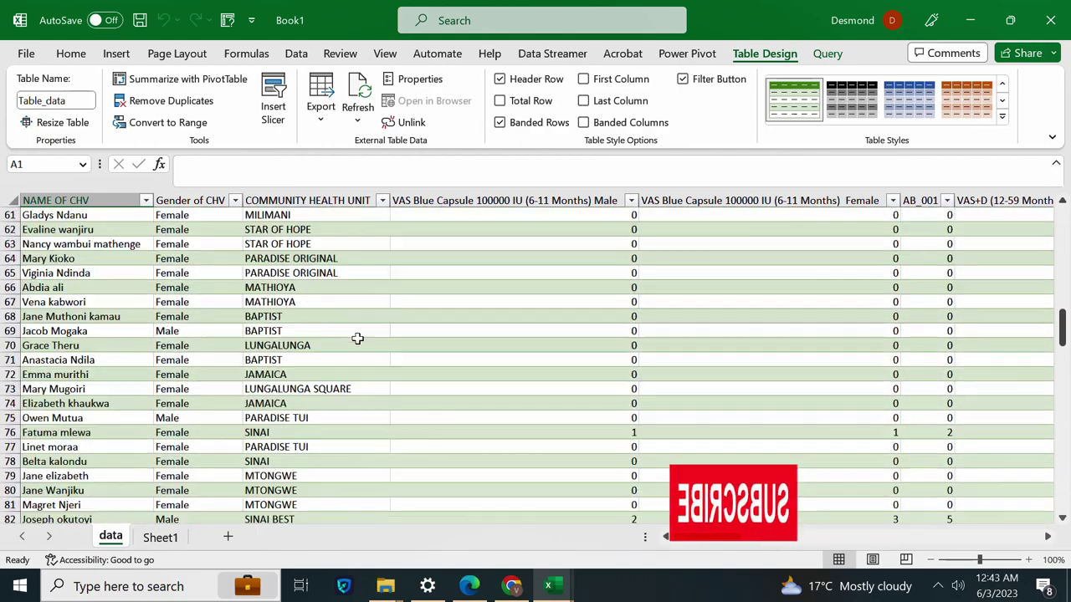
scroll(357, 338, down, 10)
click(304, 287)
scroll(328, 312, up, 20)
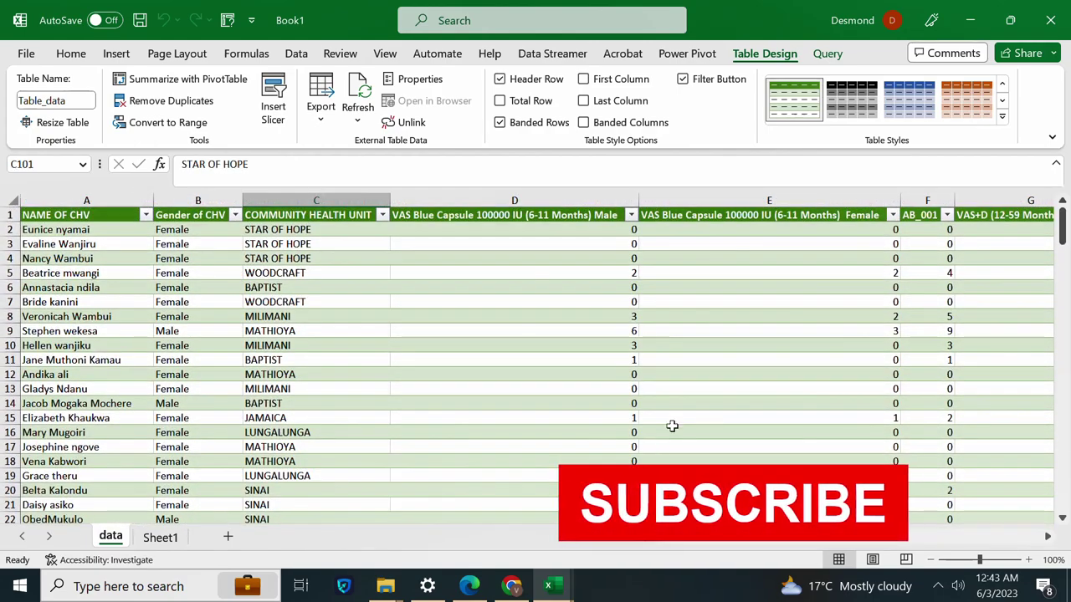